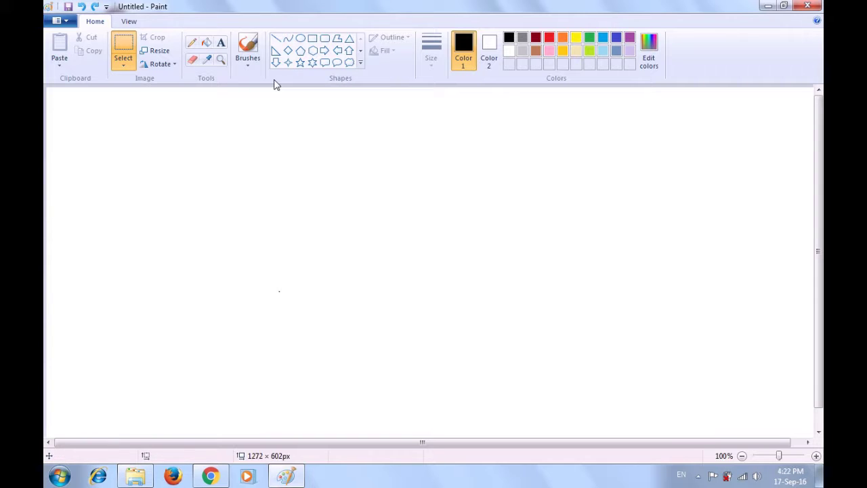
Draw a black S-shaped curve about 207 px tall left of the canvas centre with the Curve tool
left_click(287, 42)
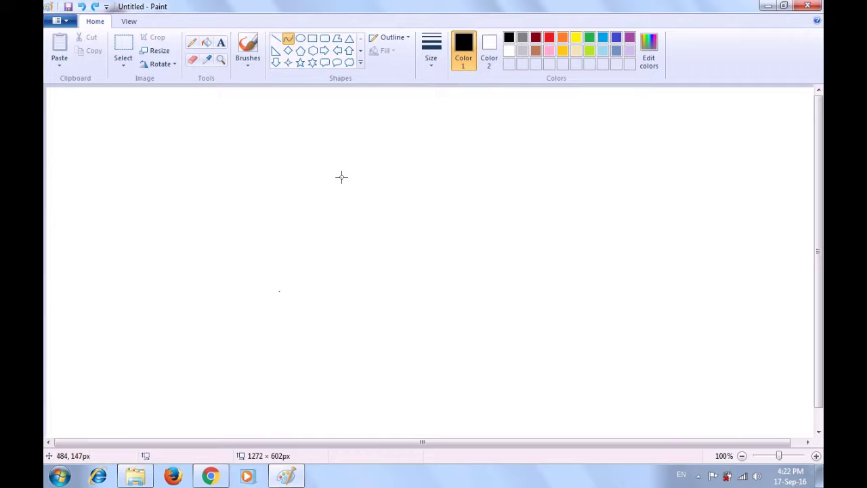
left_click_drag(341, 177, 342, 303)
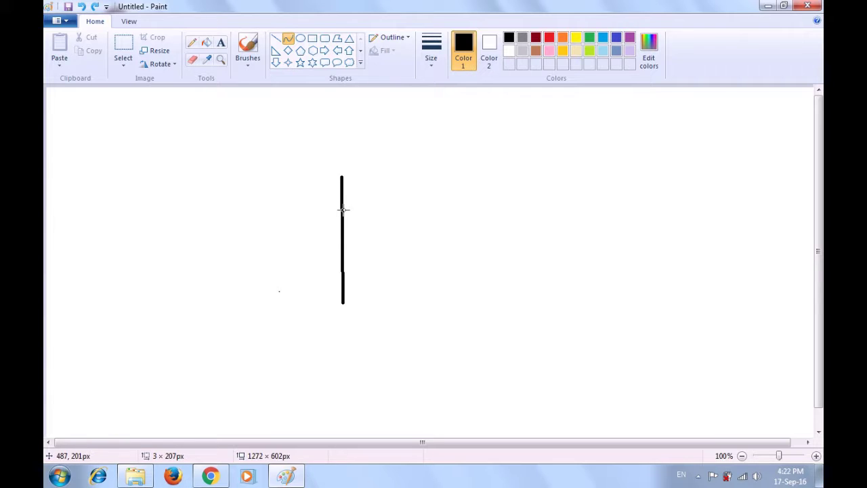
left_click_drag(343, 209, 284, 223)
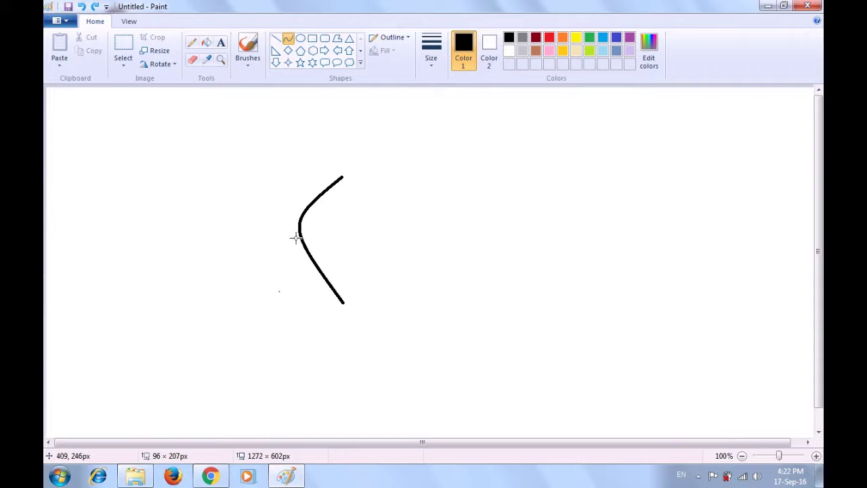
left_click_drag(323, 277, 418, 259)
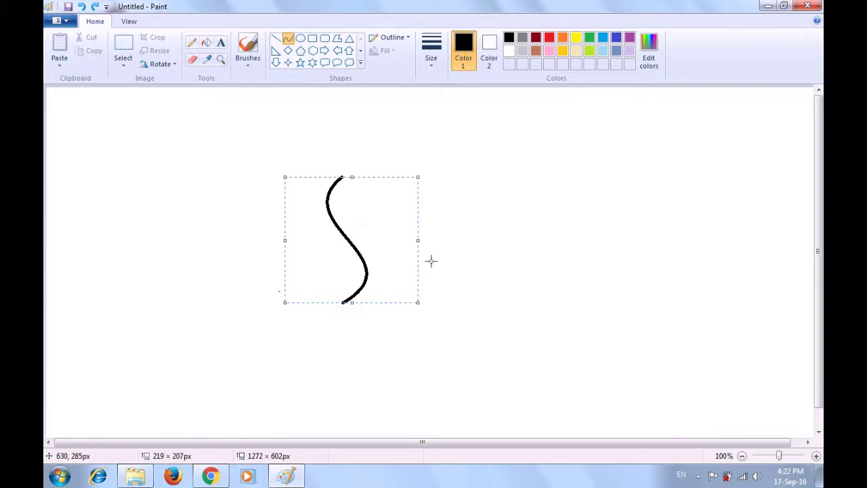
left_click(441, 263)
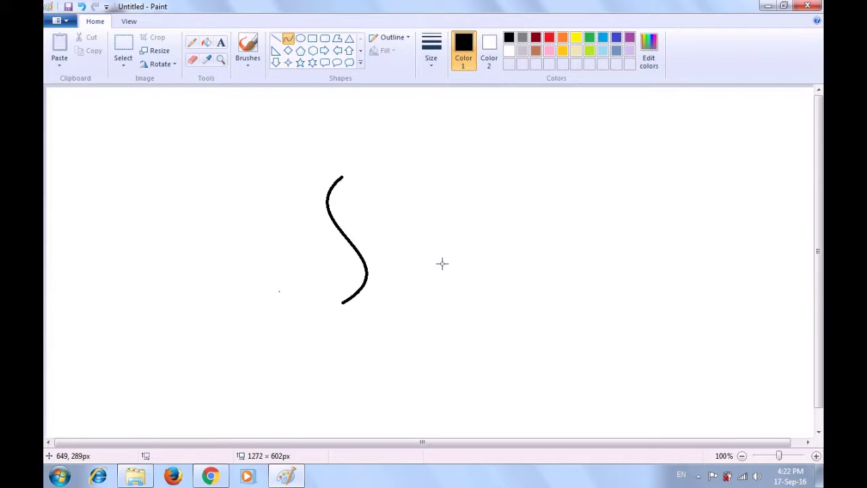
Draw a horizontal black curve about 236 px wide, arched upward, to the right of the S-shaped curve
left_click_drag(442, 244, 587, 243)
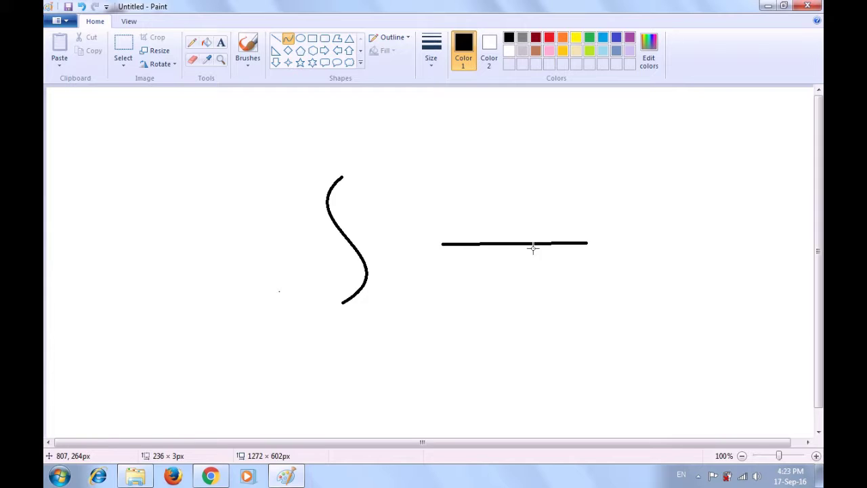
left_click_drag(513, 244, 511, 207)
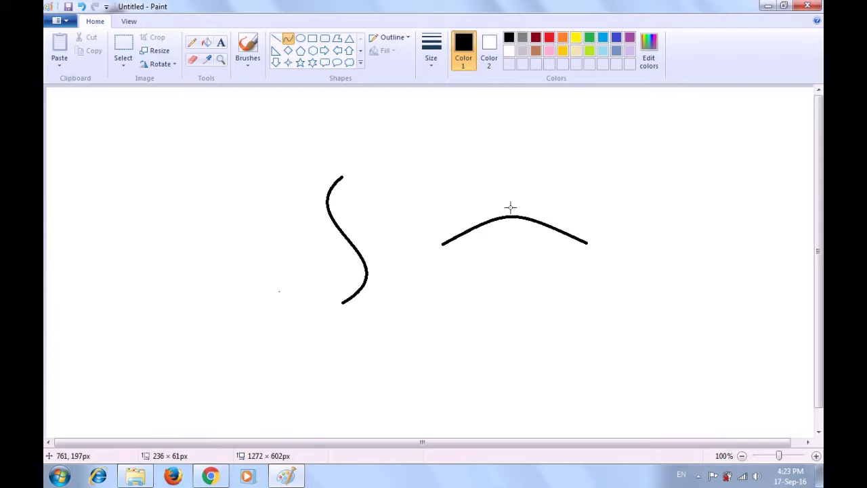
left_click(511, 207)
left_click(510, 195)
Draw a horizontal black curve about 207 px wide, sagging downward, to the left of the S-shaped curve
left_click_drag(166, 234, 293, 234)
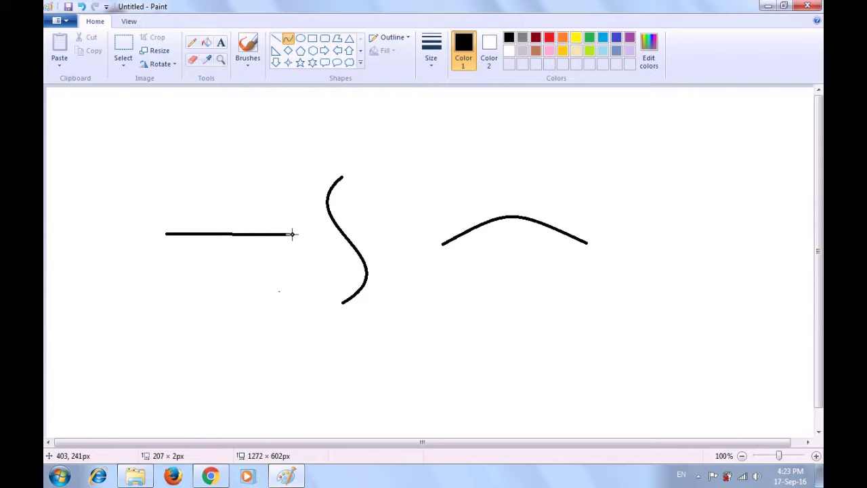
left_click(223, 233)
left_click_drag(223, 233, 224, 272)
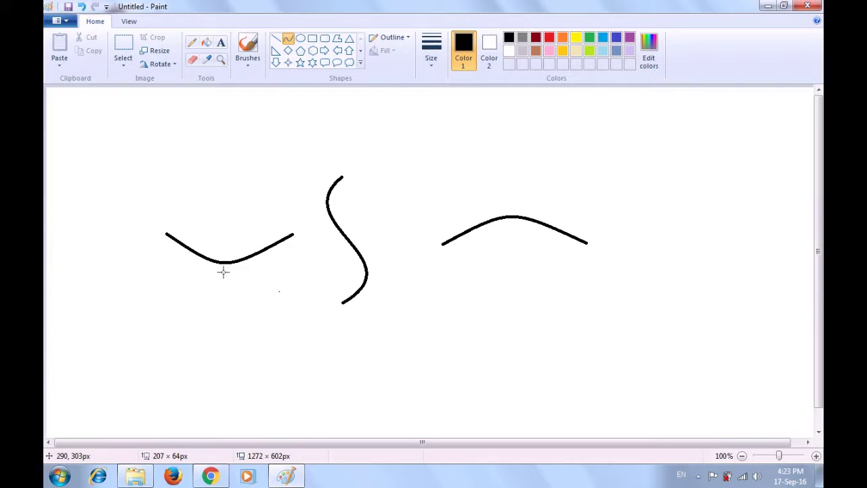
left_click(223, 272)
left_click(224, 299)
Draw a vertical black curve about 168 px tall, bulging left, near the canvas's left edge
left_click(123, 194)
left_click_drag(123, 195, 122, 296)
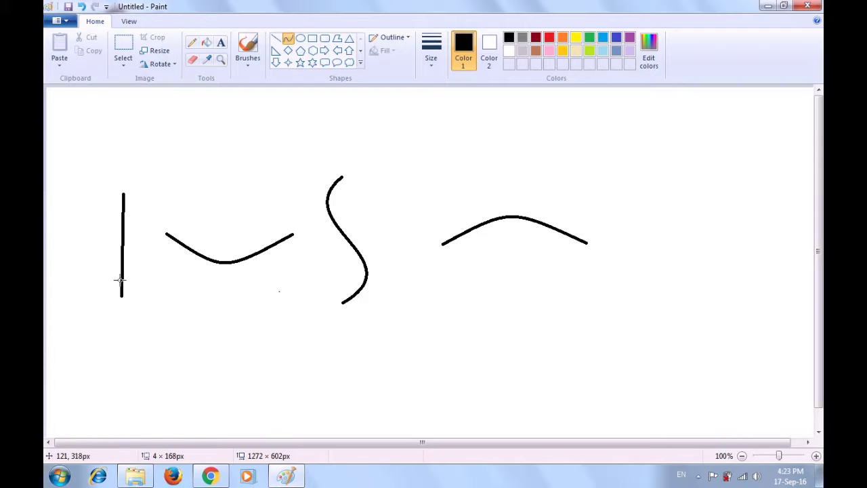
left_click_drag(122, 244, 84, 250)
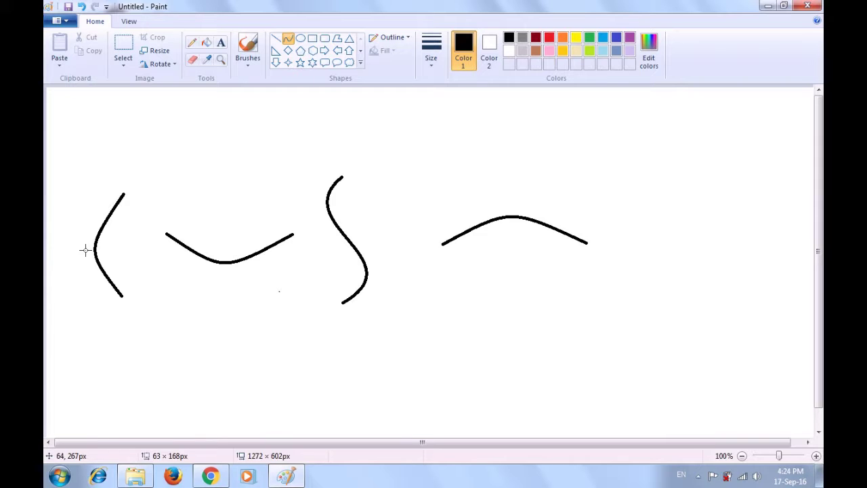
left_click(84, 250)
left_click(169, 273)
Draw a vertical black curve about 191 px tall, bulging right, to the right of the upward arch
left_click_drag(636, 166, 641, 281)
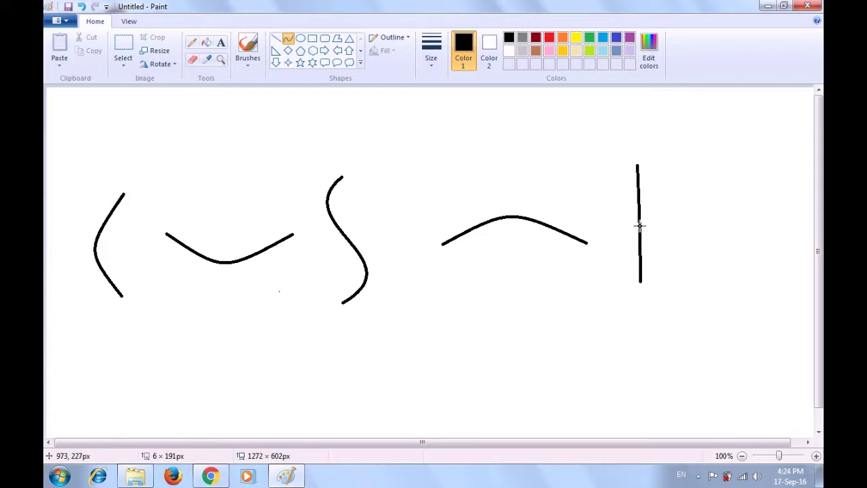
left_click_drag(639, 224, 676, 222)
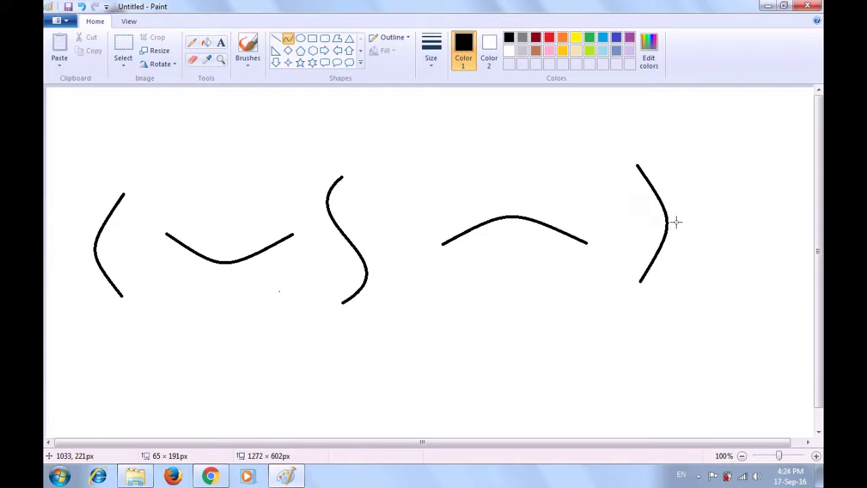
left_click_drag(676, 221, 676, 221)
left_click(701, 236)
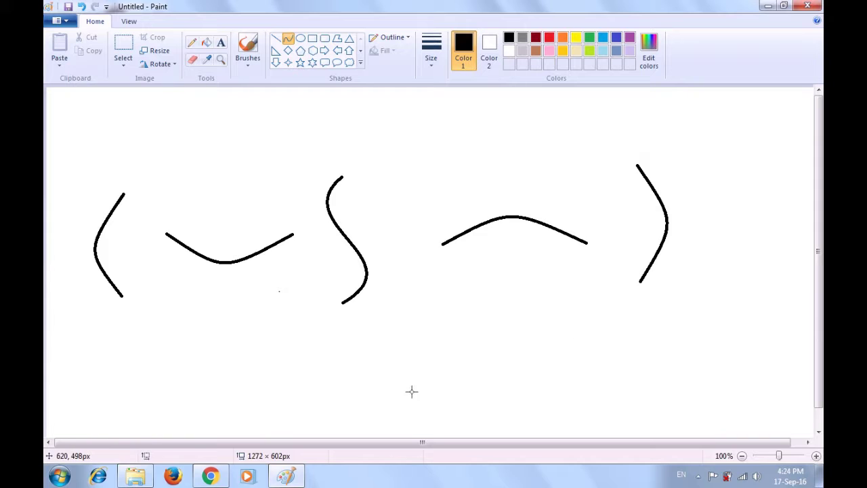
left_click_drag(337, 379, 501, 378)
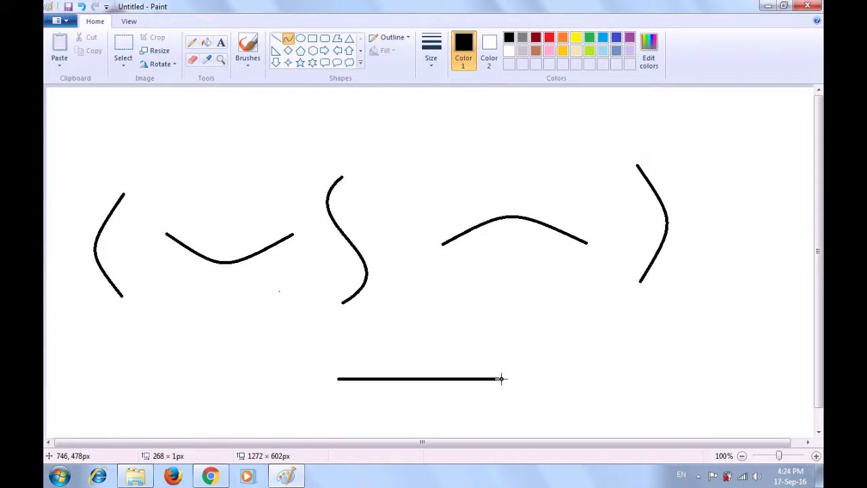
key("Escape")
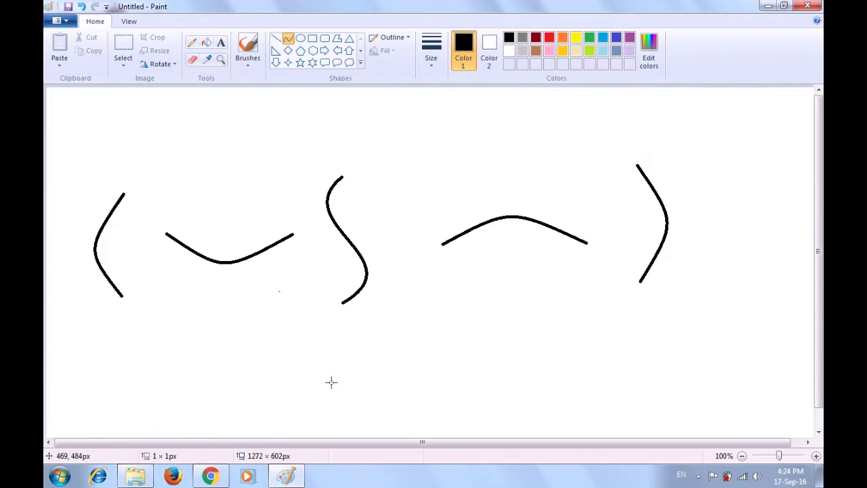
left_click_drag(326, 382, 486, 383)
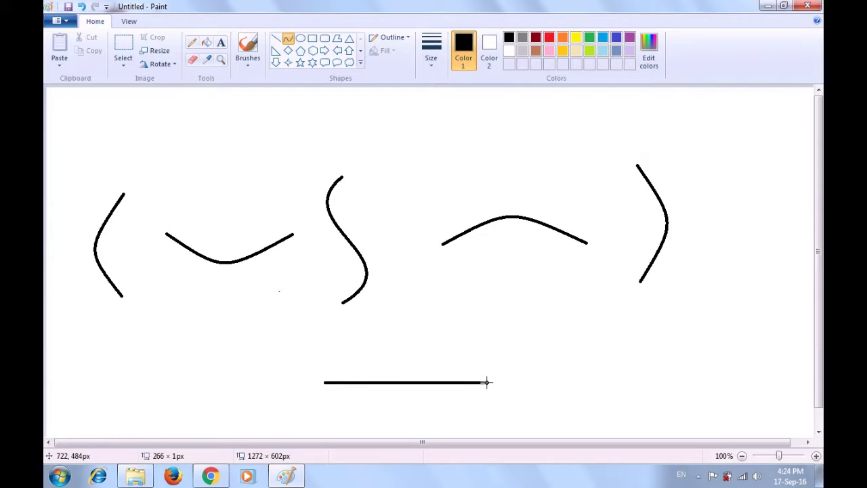
key("Escape")
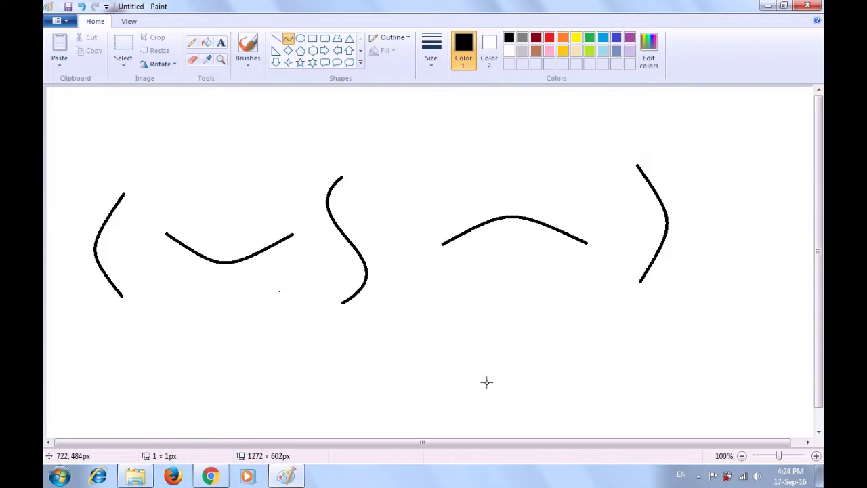
Draw a nearly horizontal black line about 294 px long below the curves with the Curve tool, leaving it unbent
left_click_drag(331, 383, 511, 385)
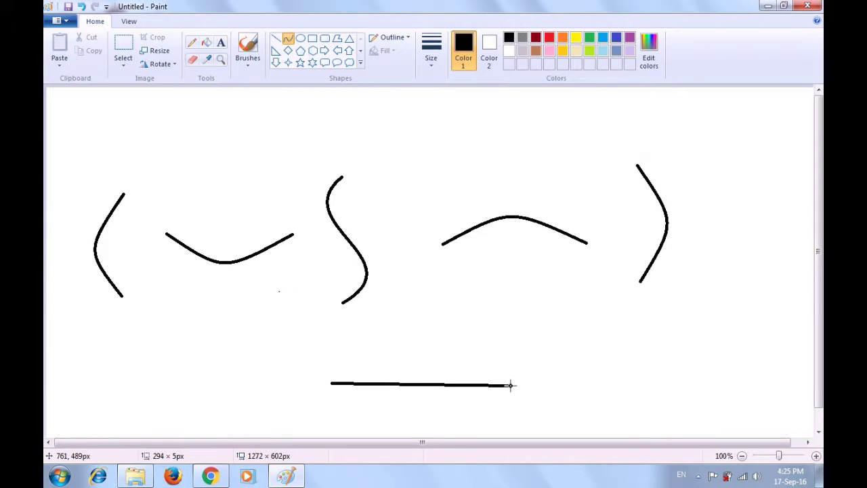
left_click(515, 386)
left_click(515, 386)
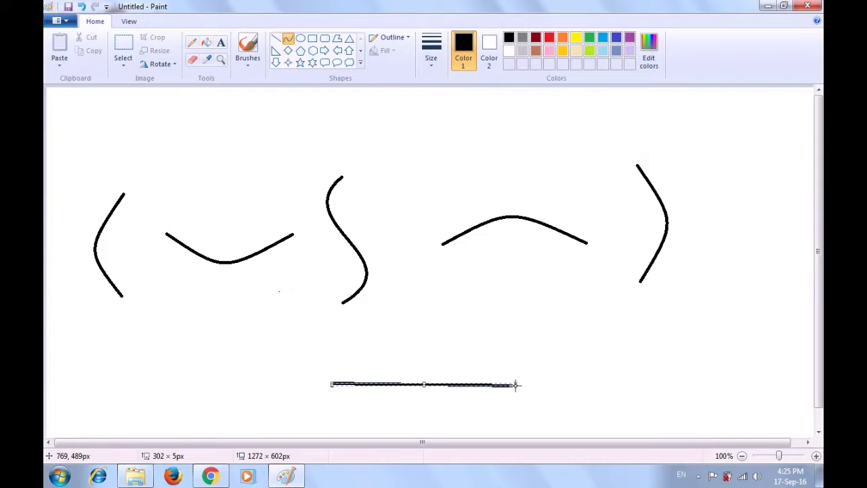
left_click(567, 364)
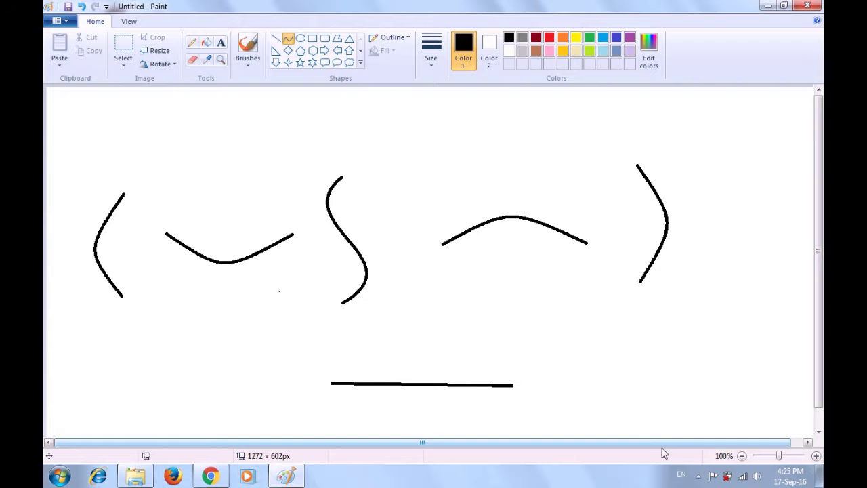
left_click(697, 476)
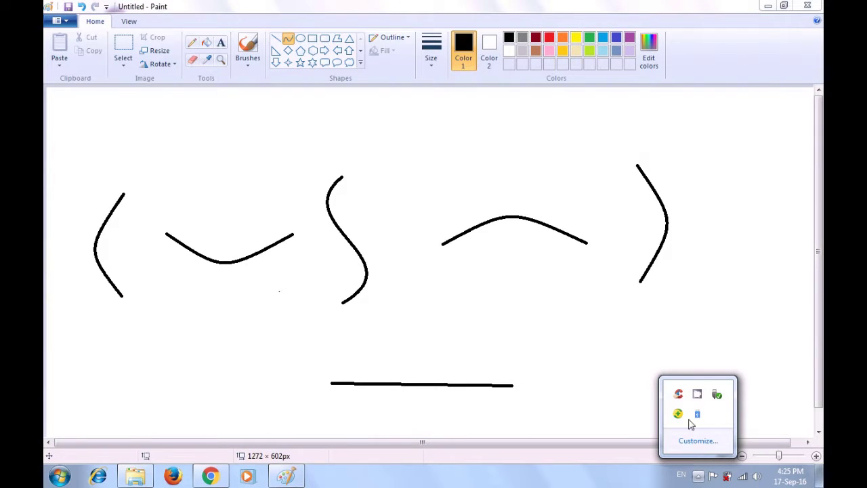
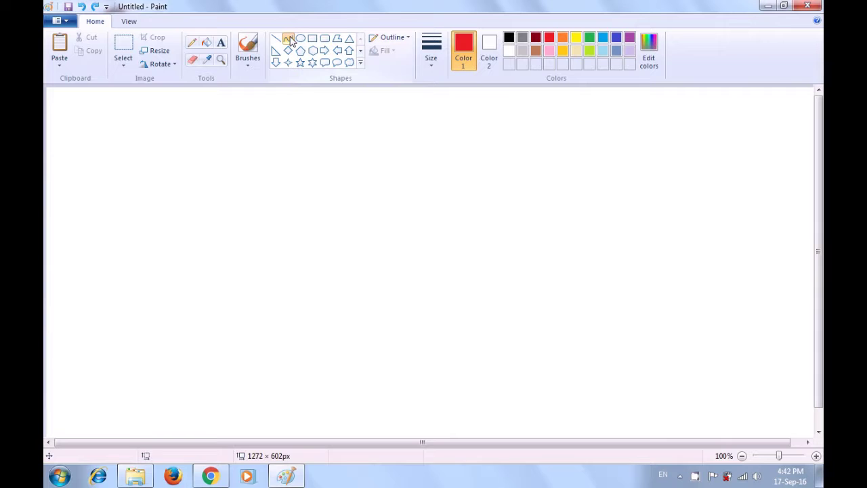
Draw a dark red, second-thinnest curve sloping down to the right about 432 × 275 px, bent upward near its start and downward near its end
left_click(289, 41)
left_click(426, 67)
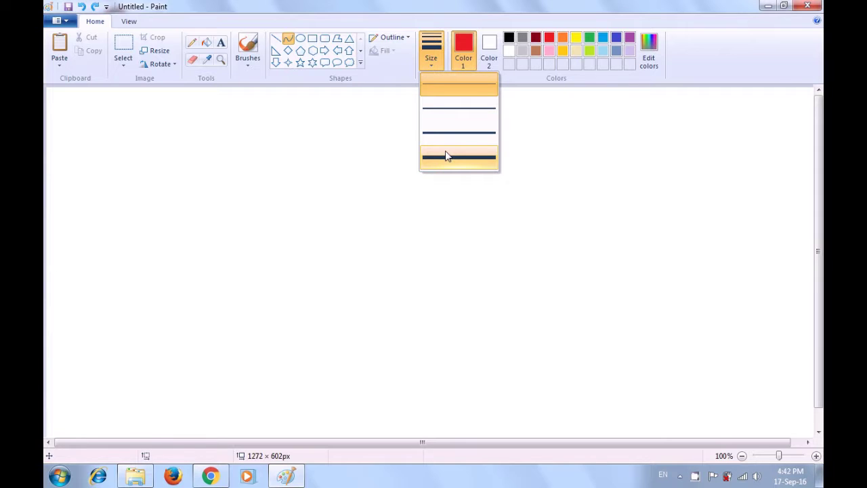
left_click(454, 115)
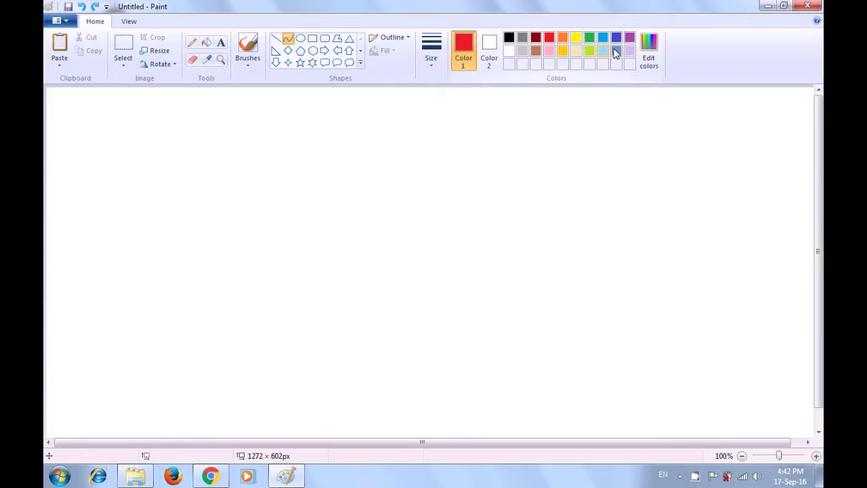
left_click(536, 38)
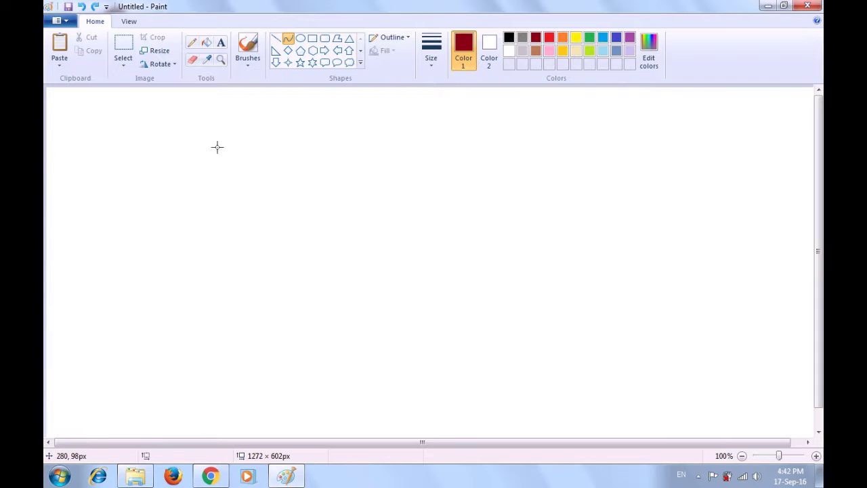
left_click_drag(217, 157, 480, 323)
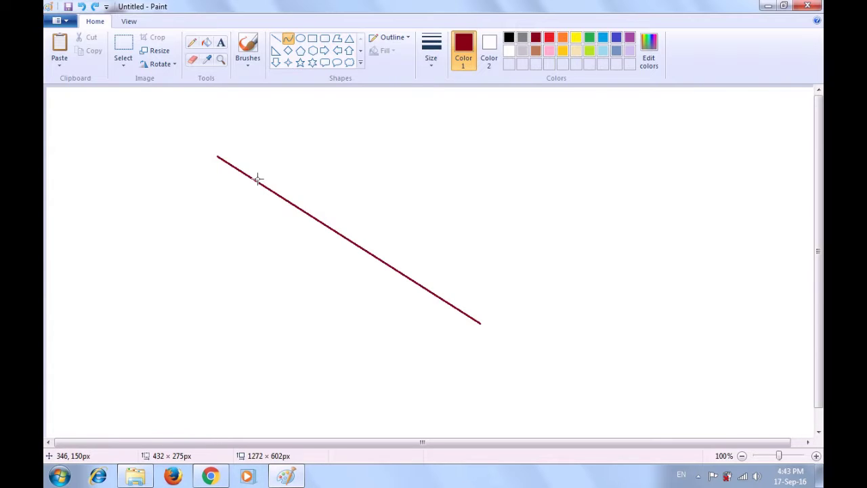
left_click_drag(254, 178, 269, 84)
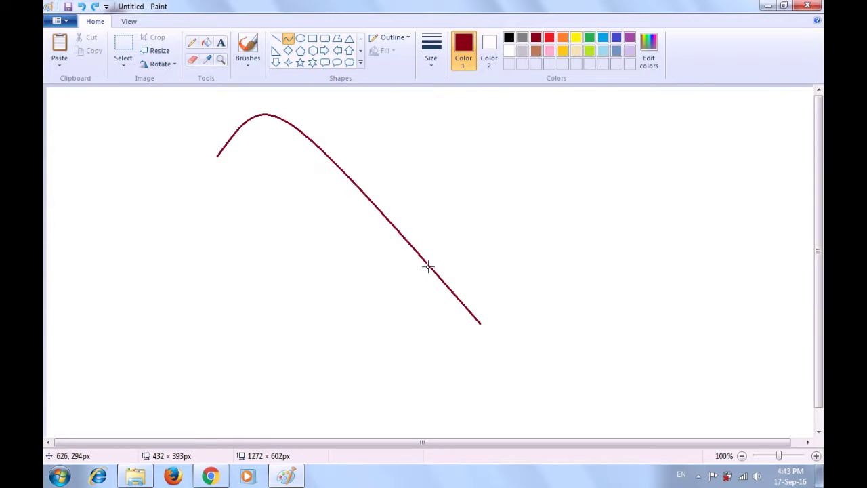
left_click_drag(428, 266, 386, 350)
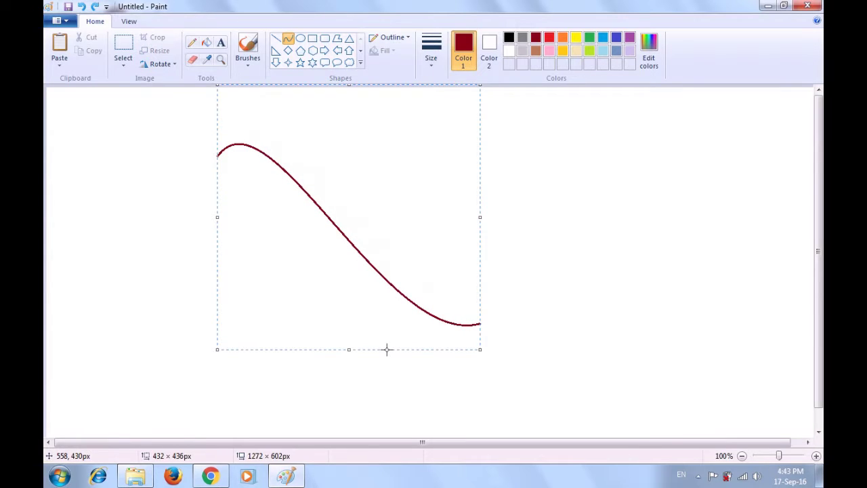
left_click(548, 289)
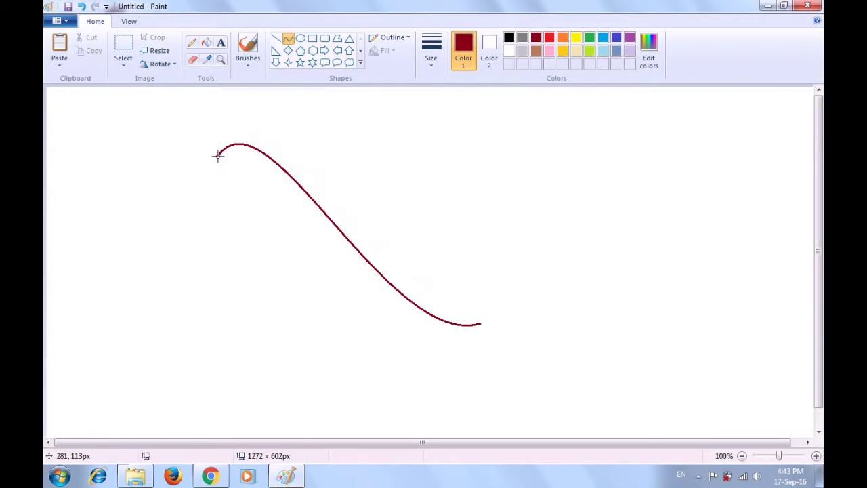
Draw a second dark red curve, about 277 × 206 px between its ends, from the first curve's upper end back onto its lower part, bulging downward
left_click_drag(217, 156, 386, 282)
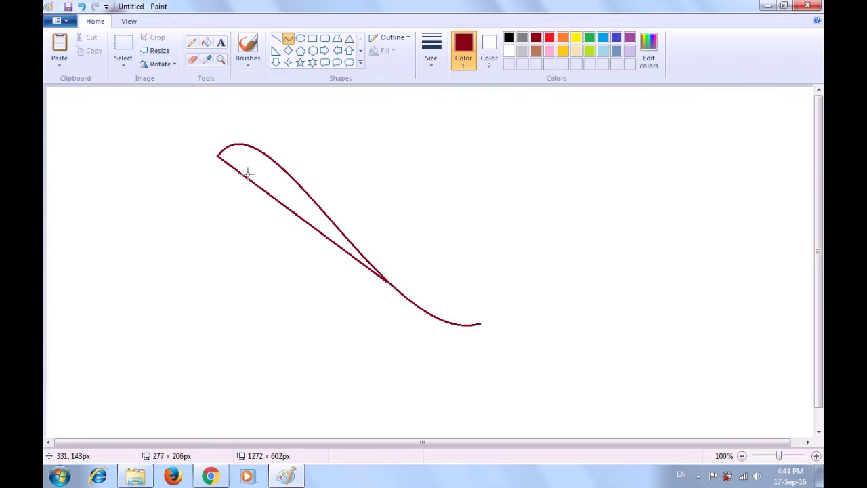
left_click_drag(232, 166, 247, 114)
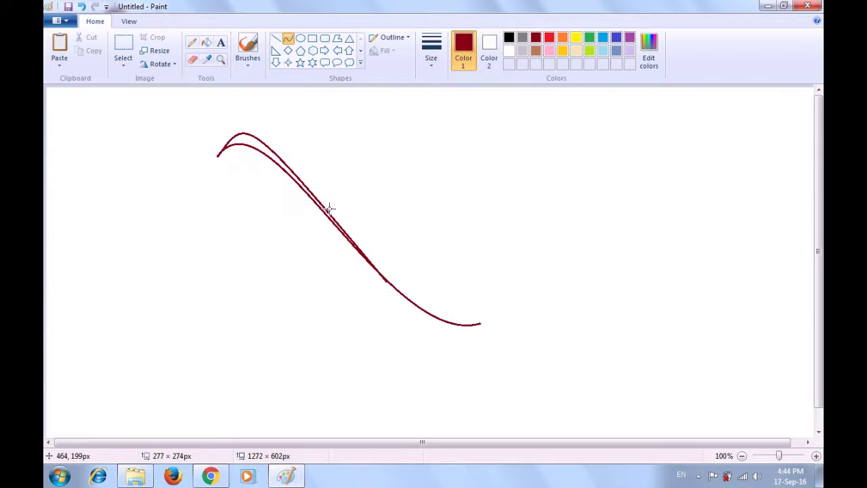
mouse_move(323, 208)
left_mouse_down()
mouse_move(303, 290)
mouse_move(254, 388)
left_mouse_up()
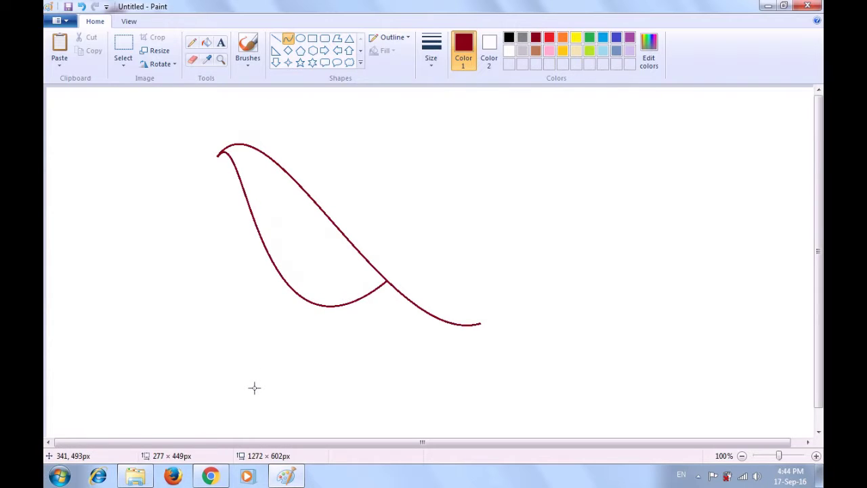
left_click_drag(254, 388, 254, 388)
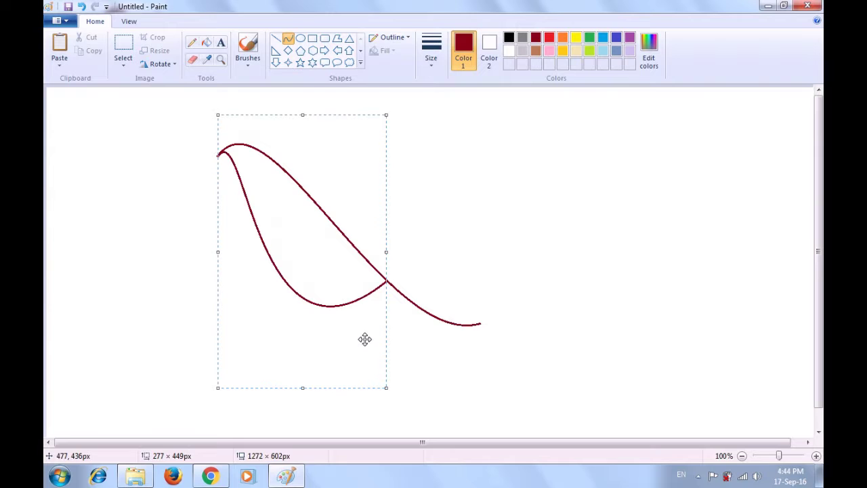
left_click(480, 262)
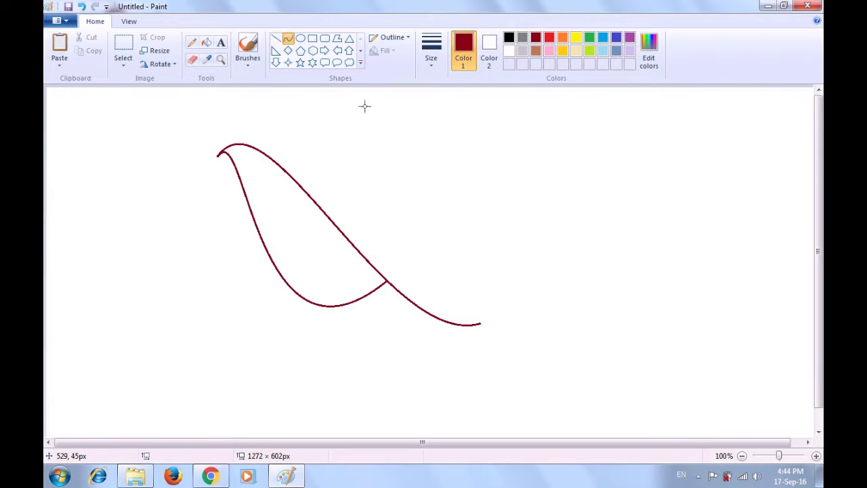
Draw a small dark red oval about 13 × 10 px as the eye inside the bird's head
left_click(305, 40)
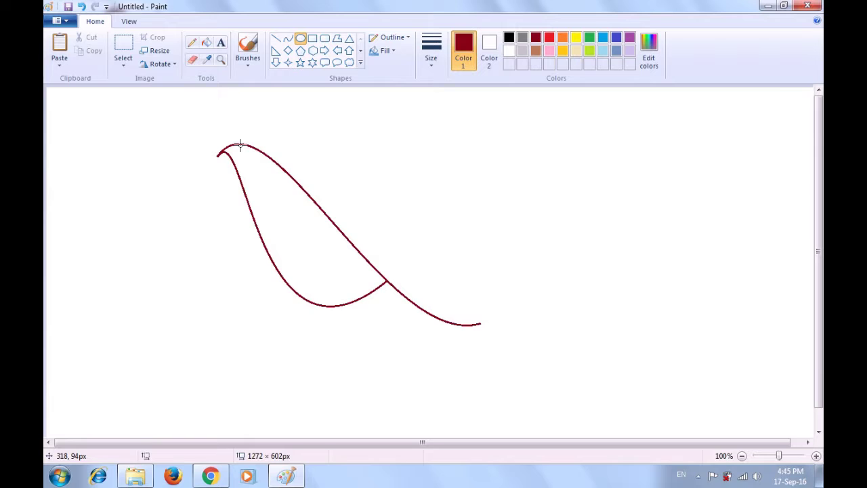
mouse_move(238, 148)
left_mouse_down()
mouse_move(245, 156)
mouse_move(230, 152)
left_mouse_up()
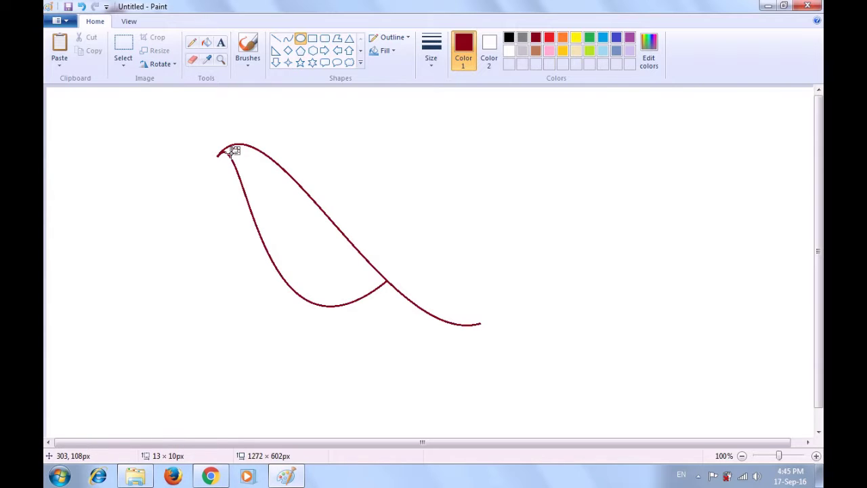
left_click(281, 129)
Draw a dark red curve about 22 × 46 px under the belly, bent downward into a narrow pointed foot
left_click(288, 39)
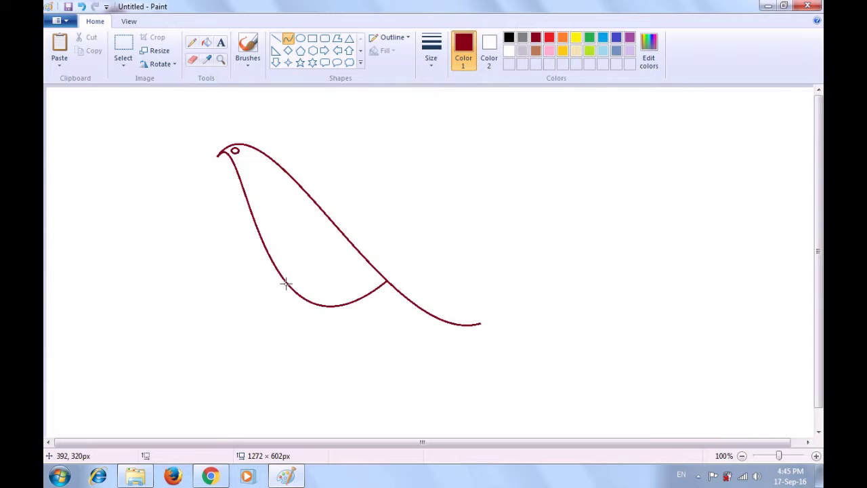
left_click_drag(287, 286, 300, 298)
left_click_drag(293, 294, 288, 313)
left_click(288, 313)
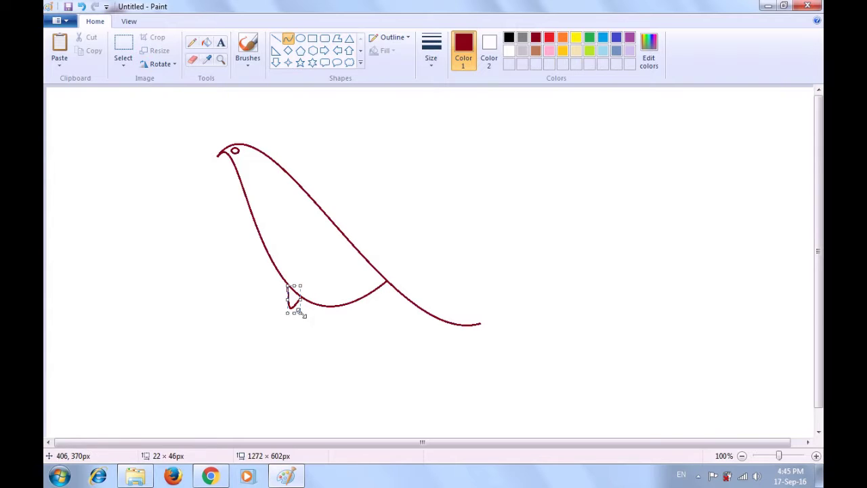
left_click(415, 248)
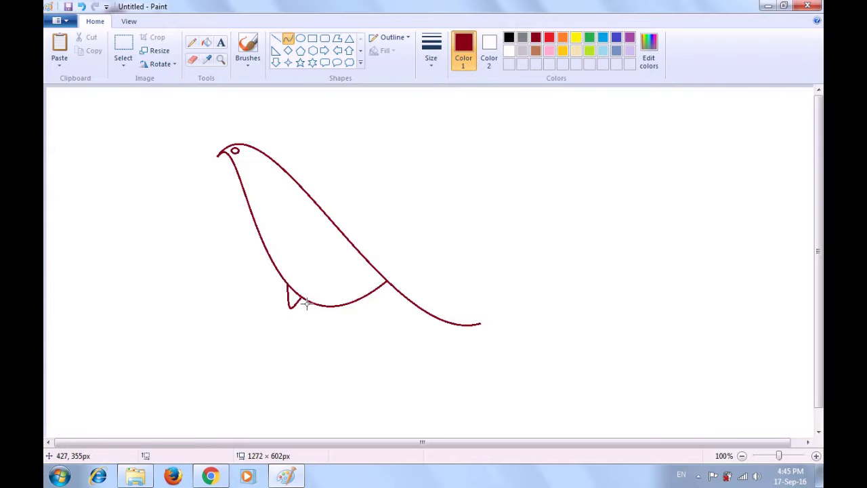
Draw a second foot about 27 × 28 px with the Curve tool, just right of the first, bent downward from the belly
left_click_drag(307, 300, 322, 304)
left_click_drag(314, 301, 307, 318)
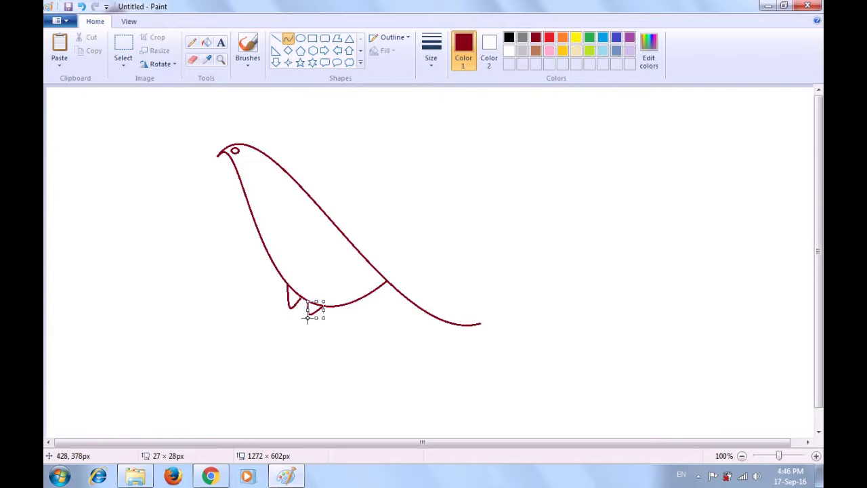
left_click(463, 259)
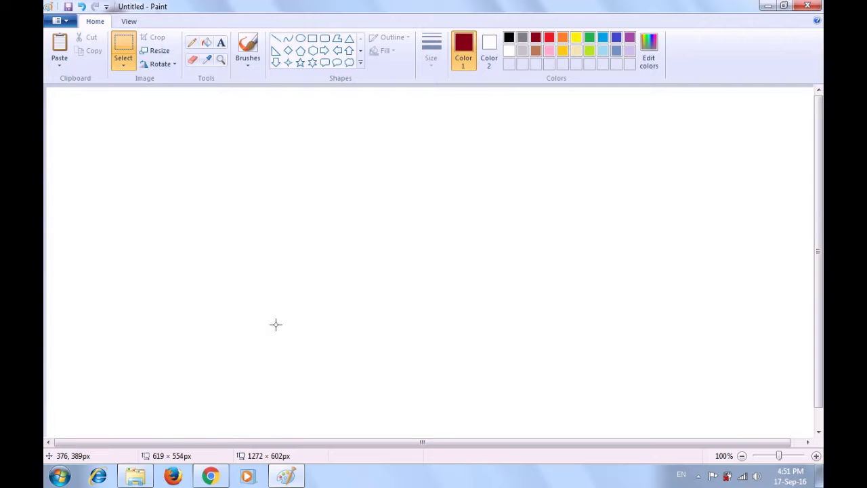
Draw a black rectangle outline about 917 × 478 px across most of the blank canvas
left_click(313, 39)
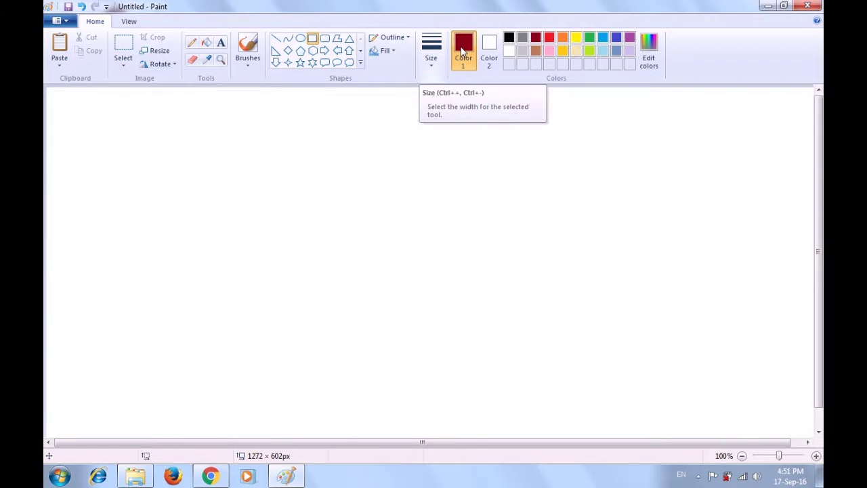
left_click(511, 38)
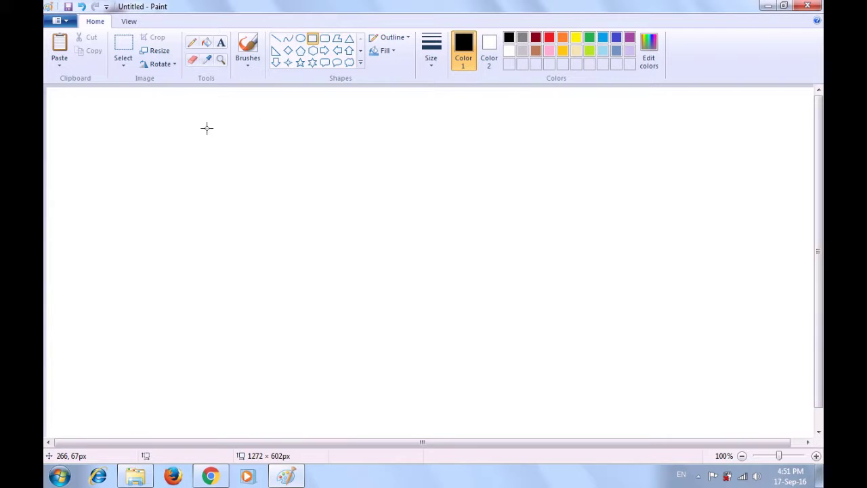
left_click_drag(180, 125, 739, 416)
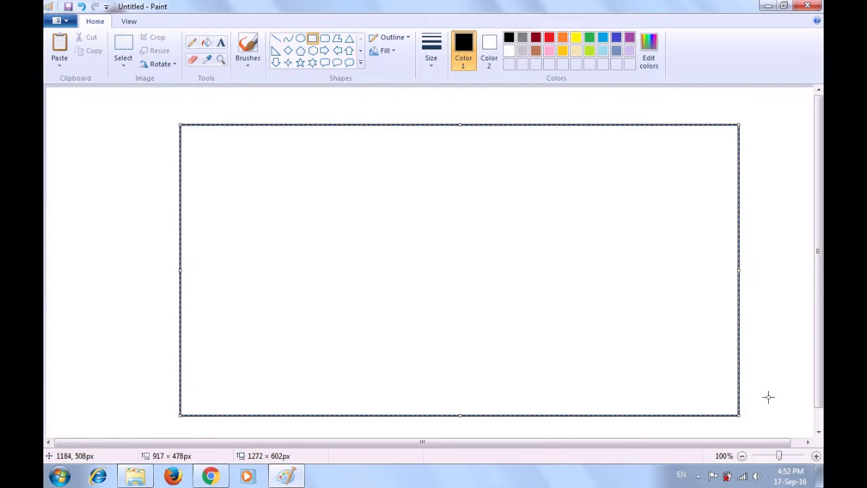
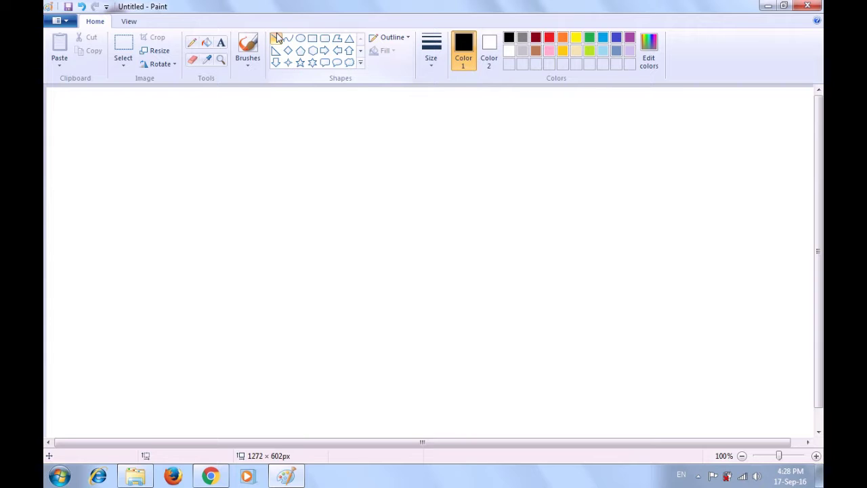
Draw two closely spaced vertical black lines on the canvas's left part, about 269 px and 278 px tall, as a pole's sides
left_click(277, 38)
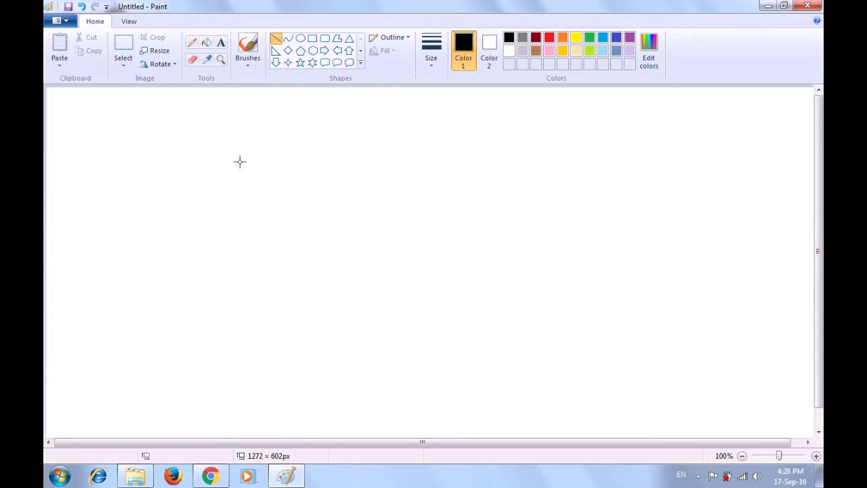
left_click_drag(185, 145, 185, 309)
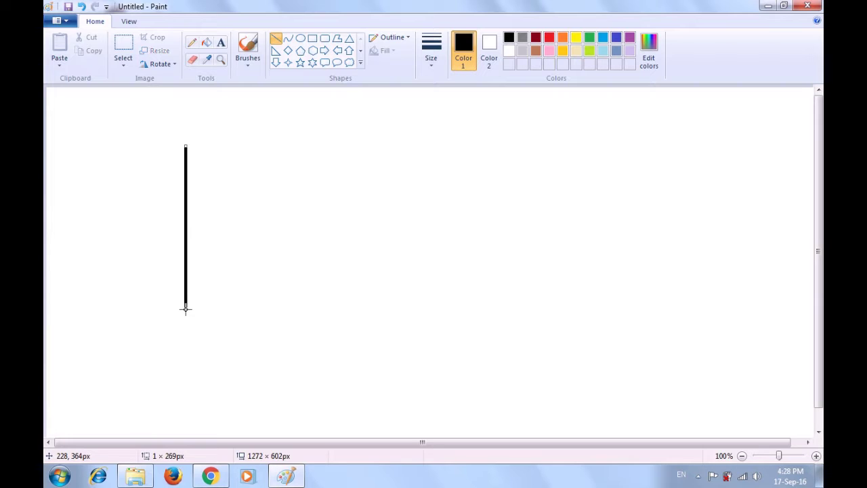
left_click(225, 309)
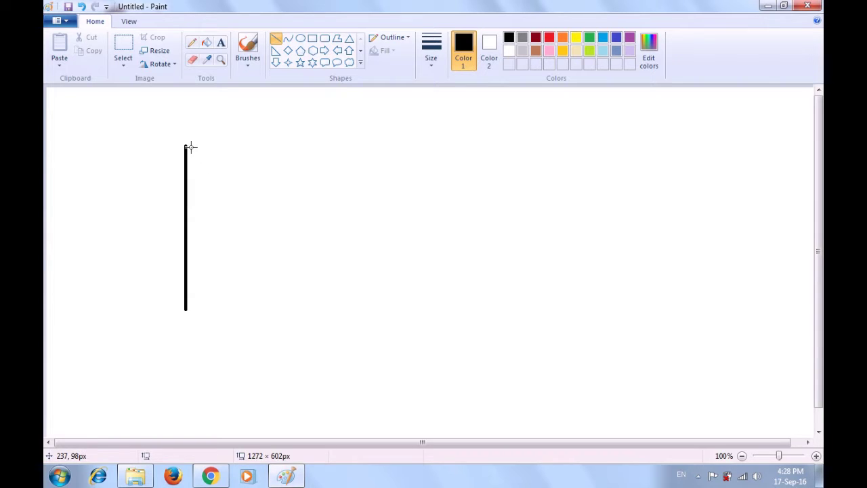
left_click_drag(192, 144, 191, 312)
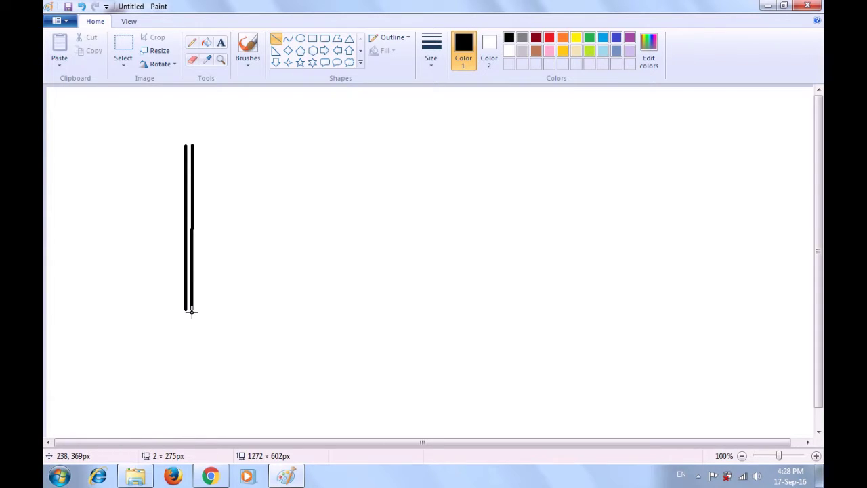
left_click_drag(192, 313, 192, 313)
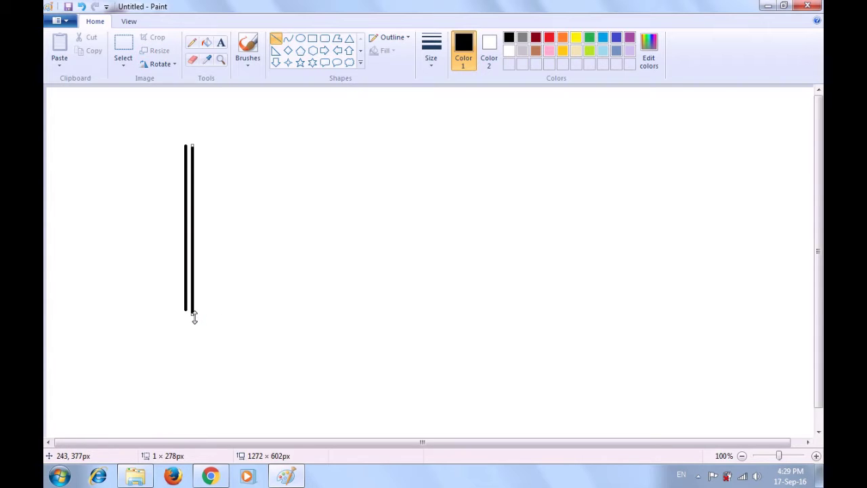
left_click(254, 278)
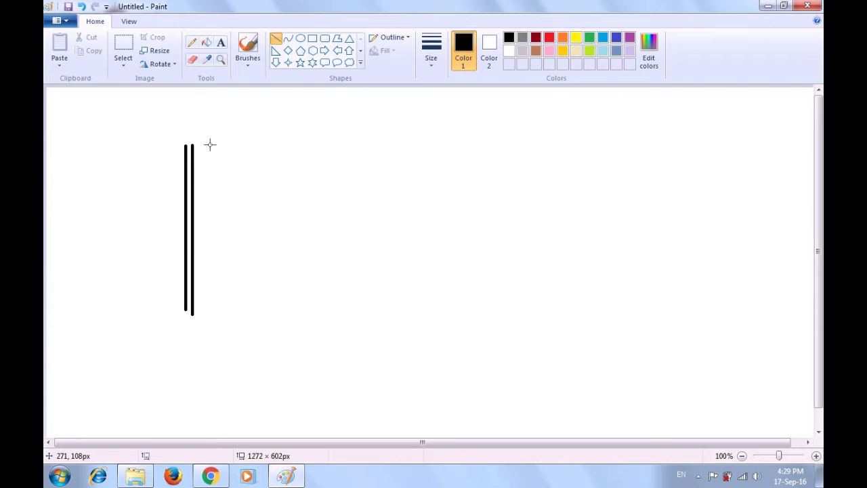
Erase the right pole line's overhang at the base and close the pole's lower and upper ends with short black lines
left_click(193, 59)
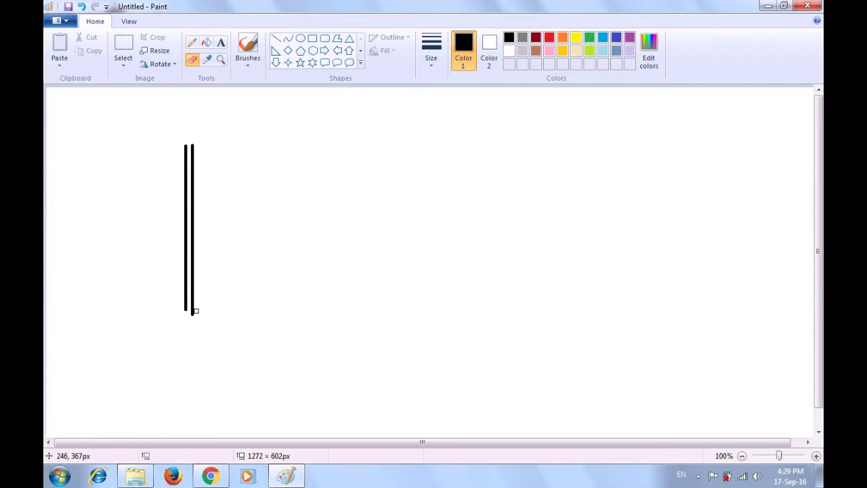
mouse_move(195, 315)
left_mouse_down()
mouse_move(190, 311)
mouse_move(208, 316)
left_mouse_up()
left_click(275, 39)
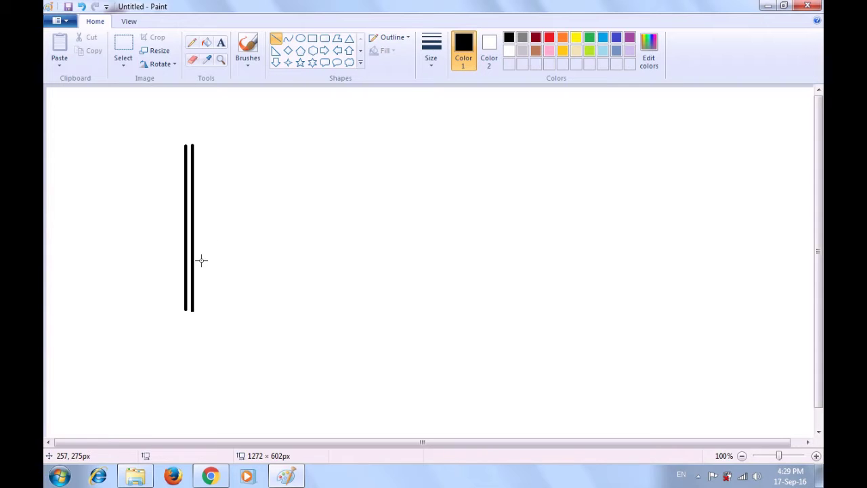
left_click_drag(186, 311, 194, 311)
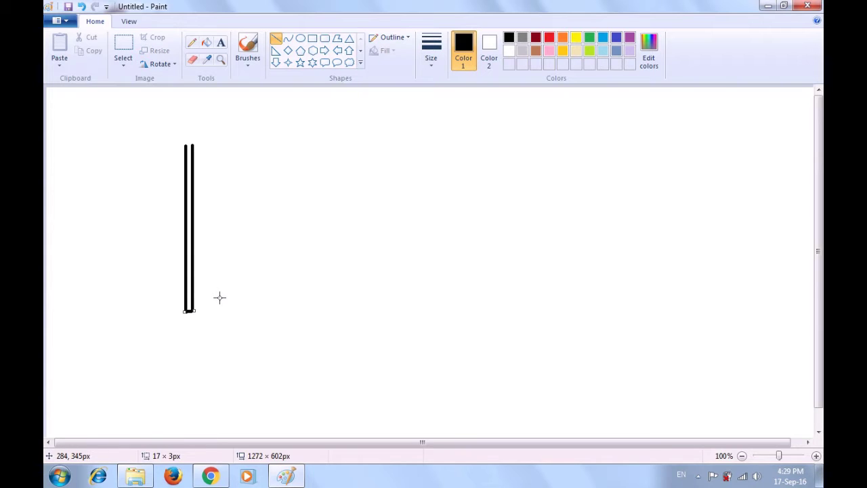
left_click(239, 283)
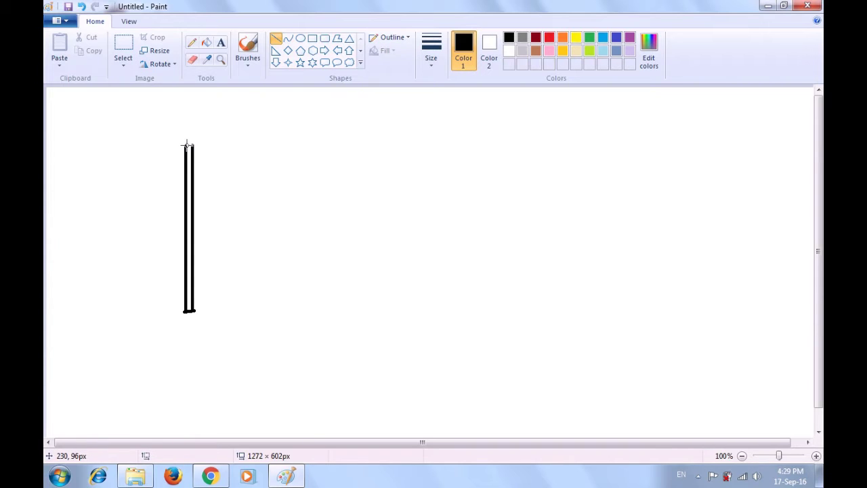
left_click_drag(185, 144, 193, 145)
left_click(261, 131)
Draw a black wavy curve about 225 px wide to the right of the pole, bent up near its start and down near its end
left_click(287, 44)
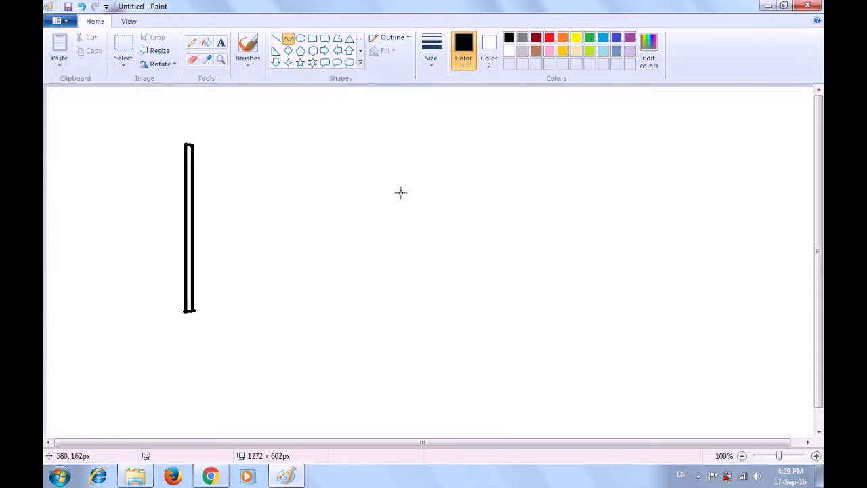
left_click_drag(403, 192, 540, 192)
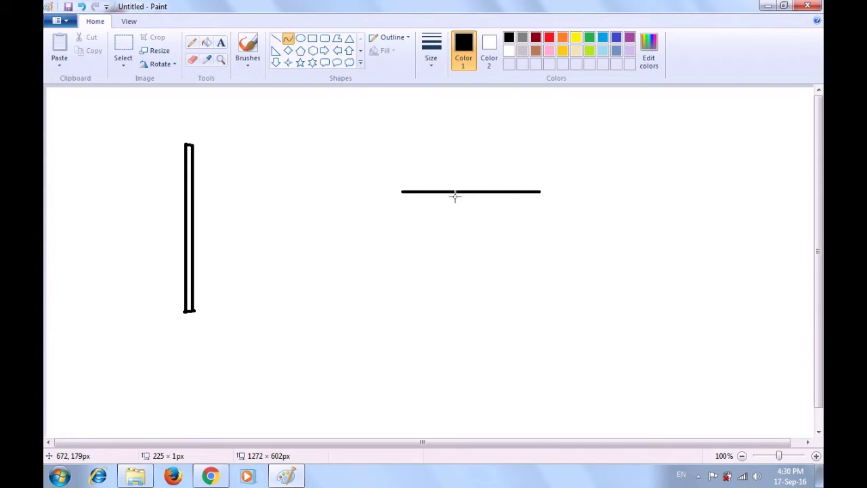
left_click_drag(438, 191, 437, 169)
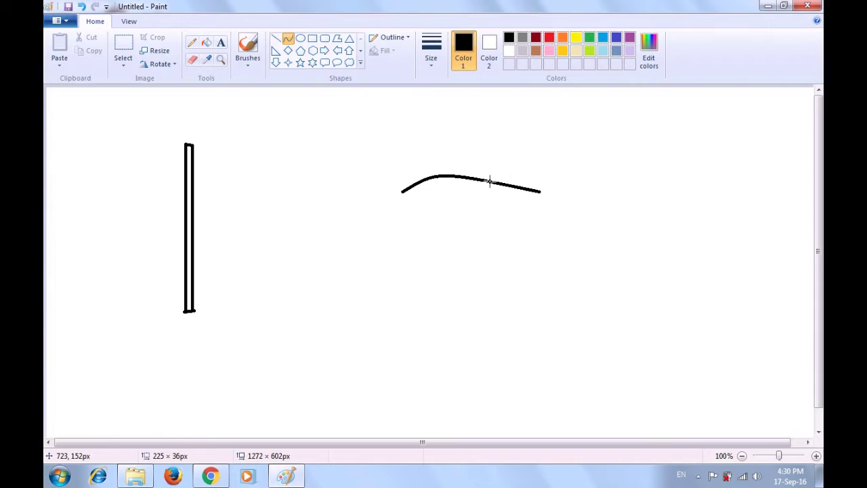
left_click_drag(503, 182, 515, 212)
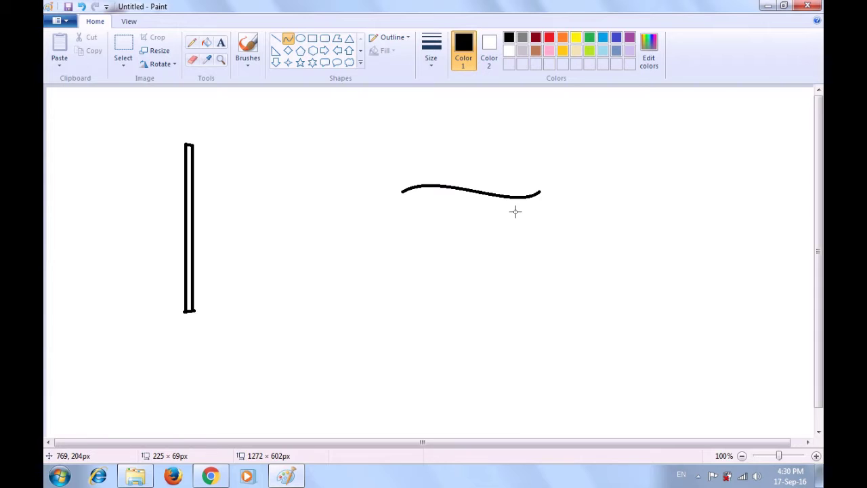
left_click_drag(515, 211, 515, 212)
left_click(597, 205)
Copy a rectangular selection of about 270 × 138 px around the wavy curve, paste it and move the copy beside the pole's upper part
left_click(123, 62)
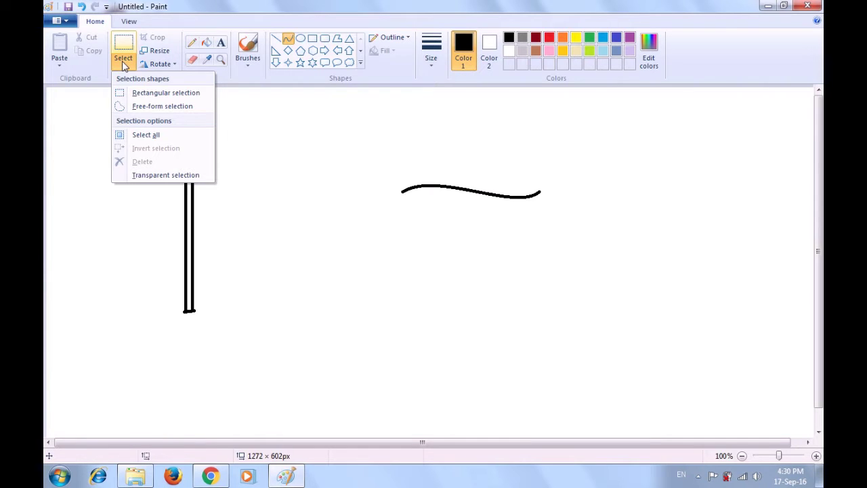
left_click(130, 95)
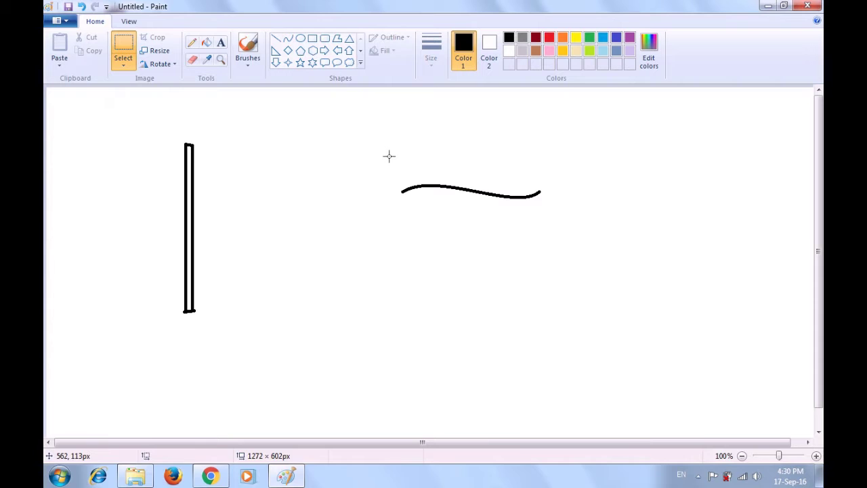
left_click_drag(389, 156, 554, 239)
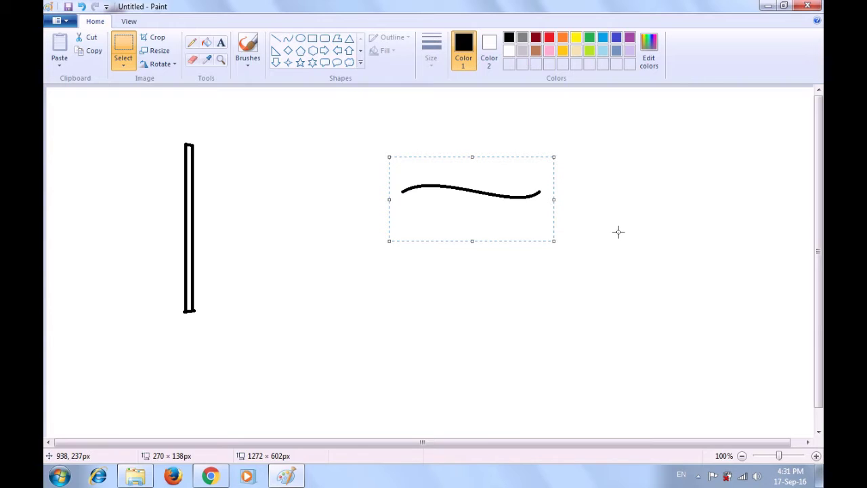
key("ctrl+c")
key("ctrl+v")
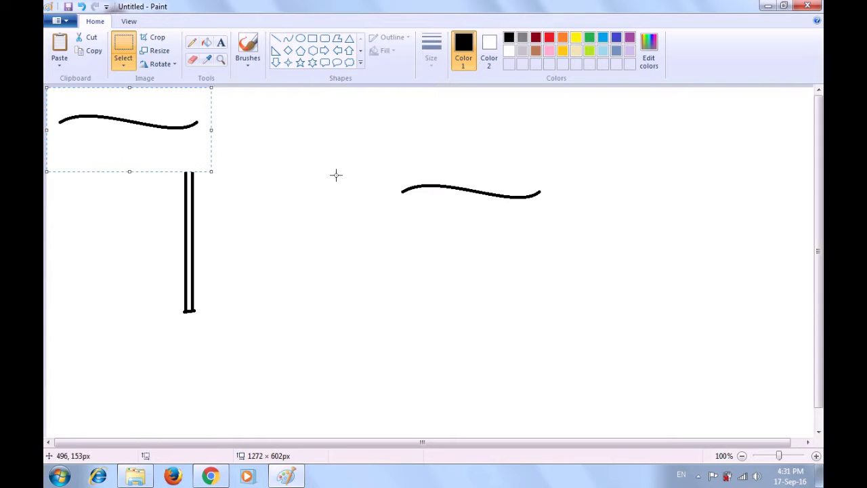
mouse_move(128, 142)
left_mouse_down()
mouse_move(165, 209)
mouse_move(271, 182)
left_mouse_up()
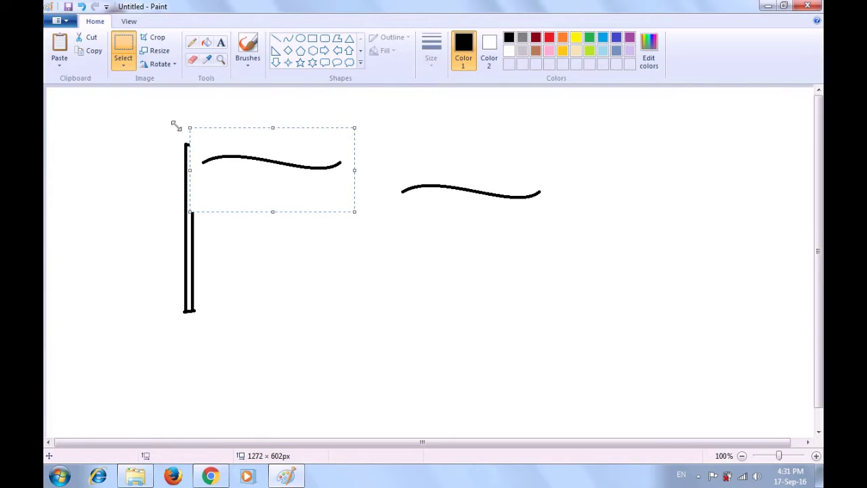
Turn on transparent selection and move the pasted curve so its left end meets the pole's upper right corner
left_click(123, 66)
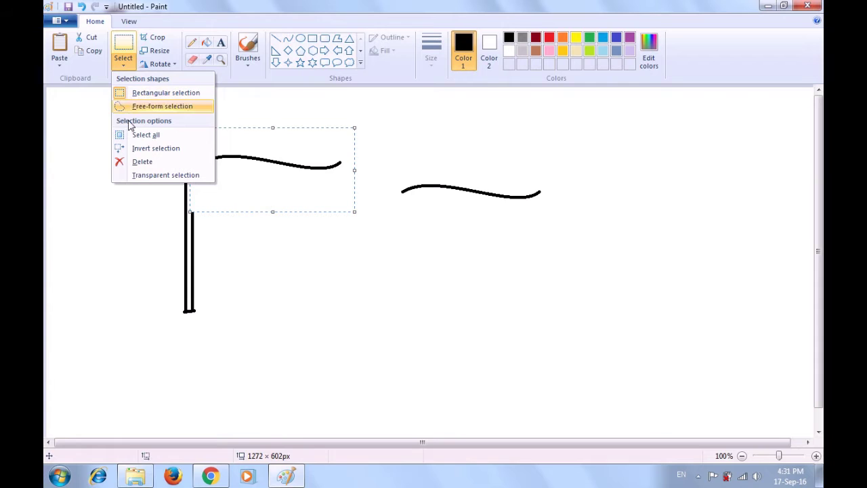
left_click(140, 176)
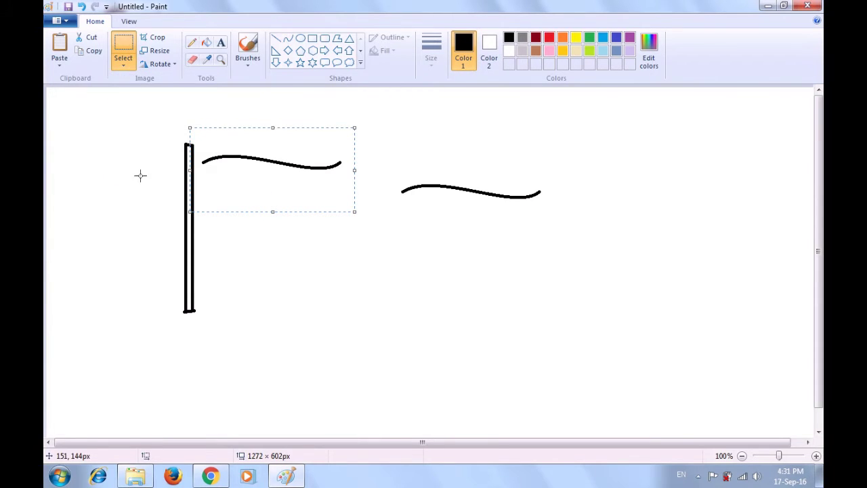
left_click_drag(261, 176, 251, 157)
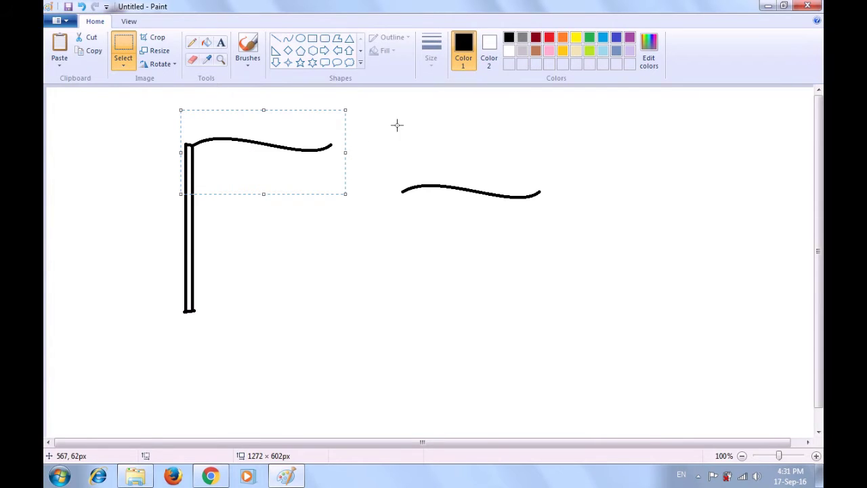
left_click(474, 130)
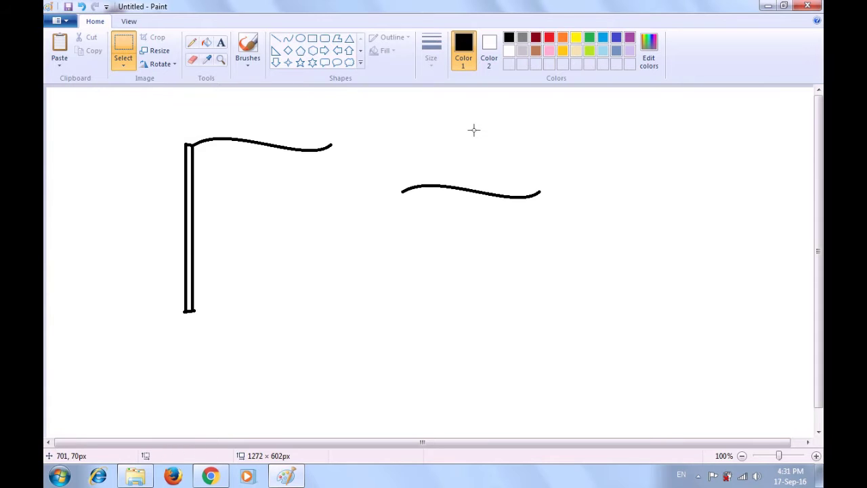
Paste another copy of the wavy curve and place it just below the first one, with its left end touching the pole
key("ctrl+v")
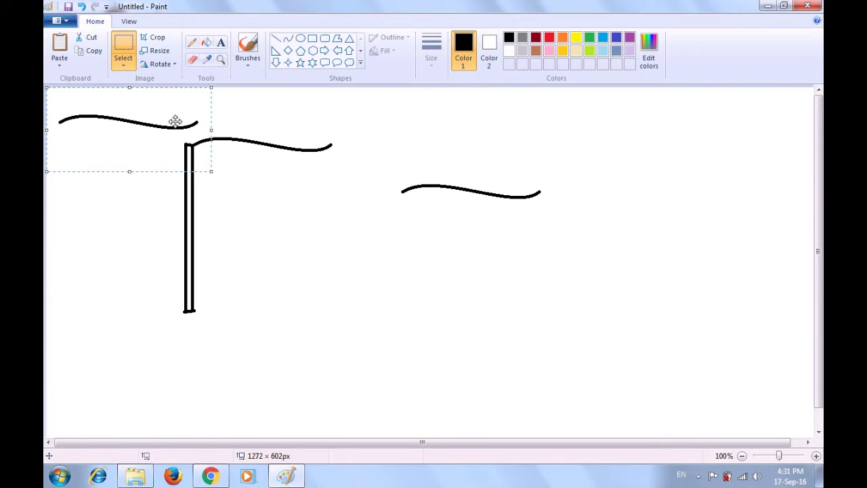
left_click_drag(113, 122, 248, 171)
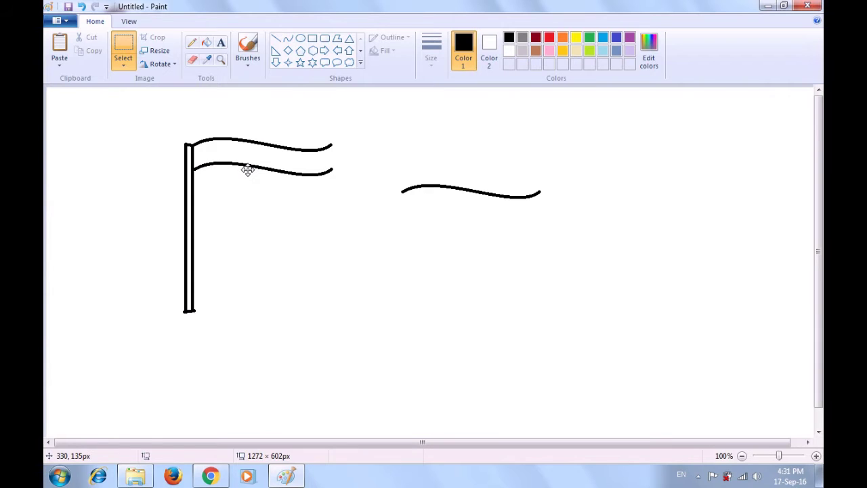
left_click_drag(248, 171, 248, 171)
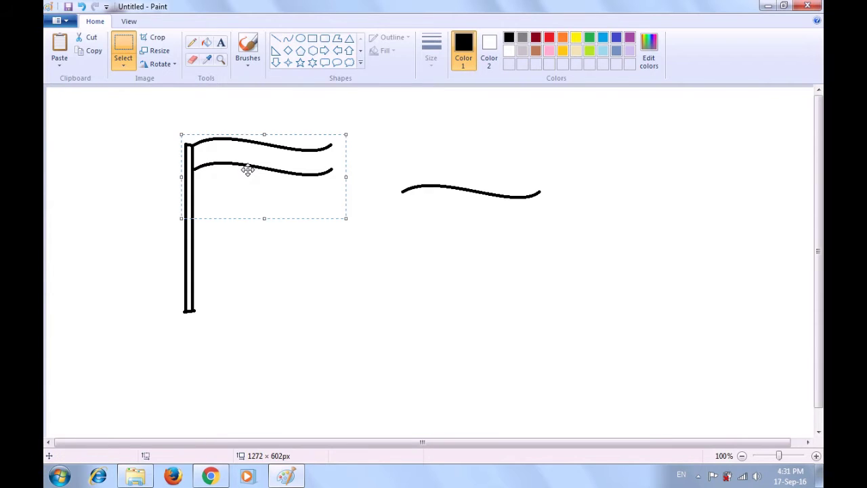
left_click(413, 134)
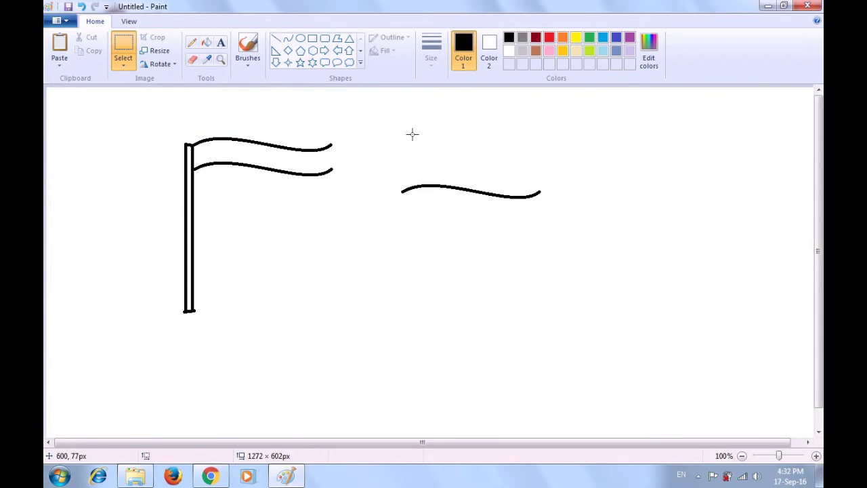
Paste a third copy of the wavy curve and align it against the pole, evenly spaced below the second curve
key("ctrl+v")
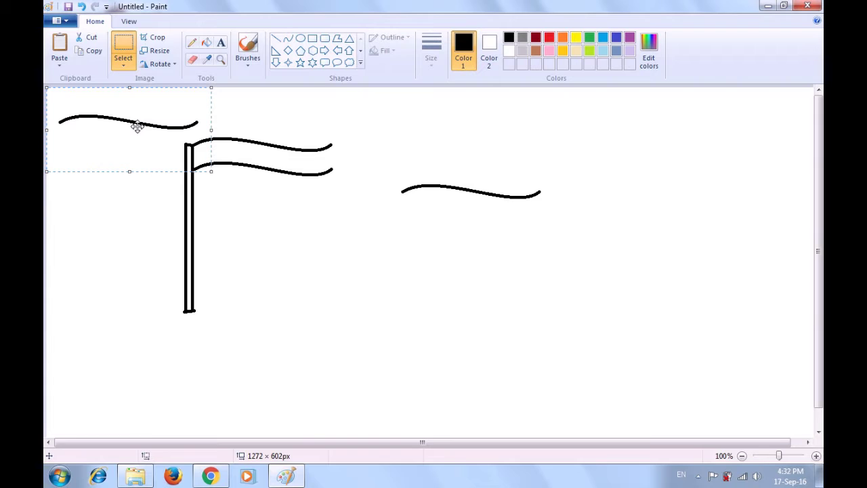
key("Escape")
left_click_drag(132, 127, 267, 198)
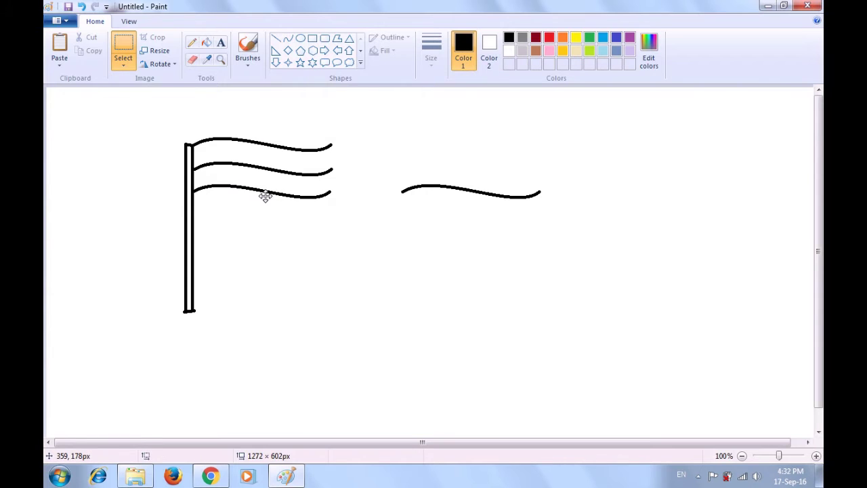
left_click_drag(265, 196, 265, 196)
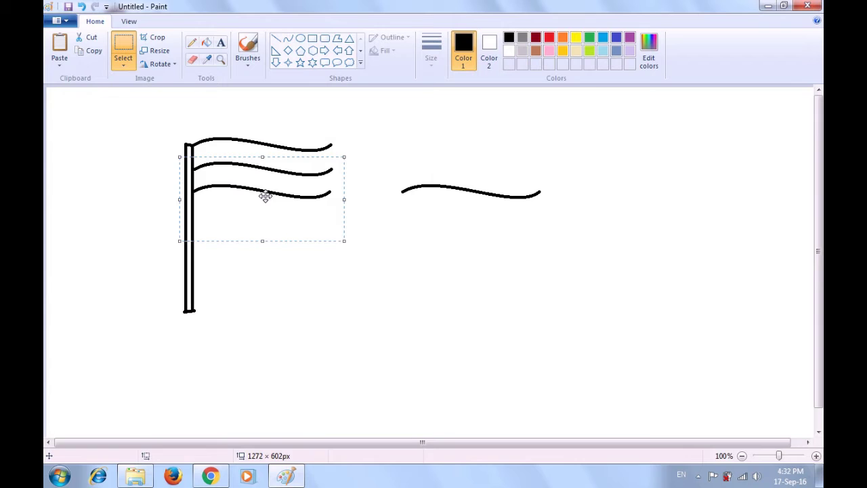
left_click(446, 142)
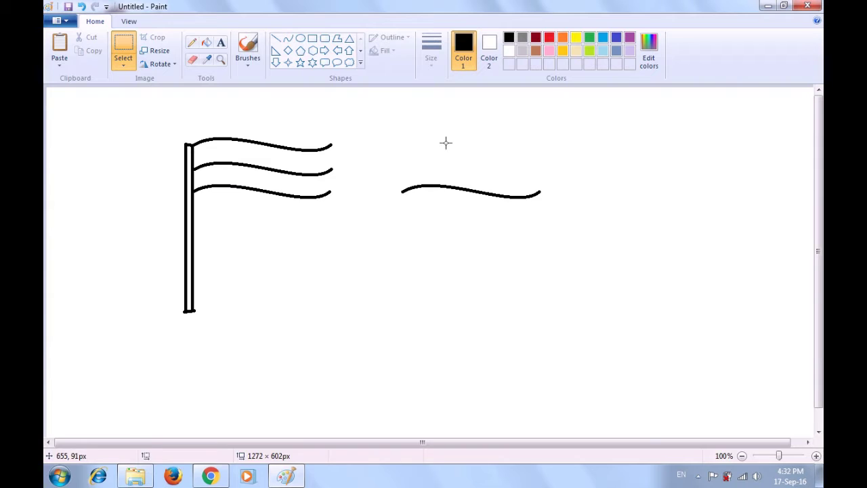
Select the original wavy curve and move it against the pole as the flag's lowest edge, below the third curve
left_click_drag(375, 140, 553, 238)
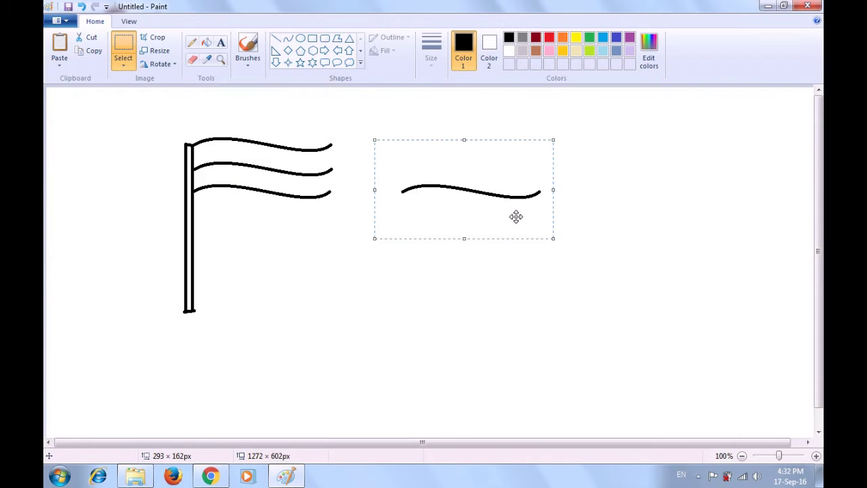
left_click_drag(470, 188, 260, 213)
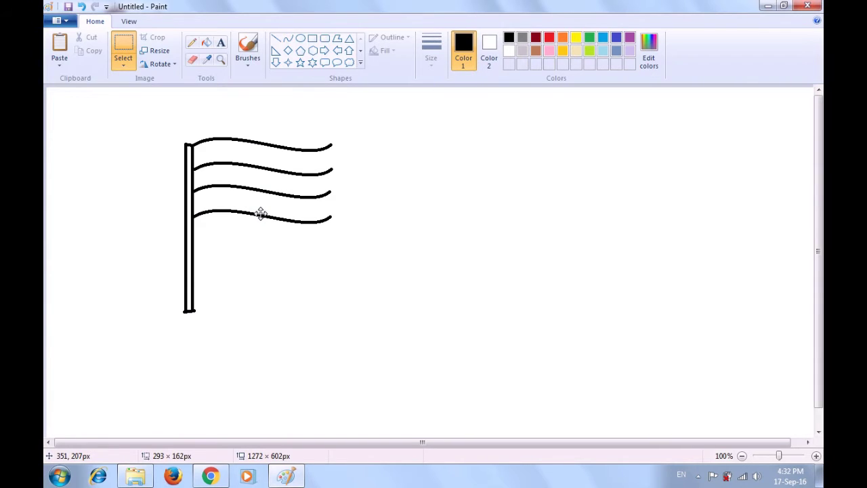
left_click_drag(261, 213, 261, 214)
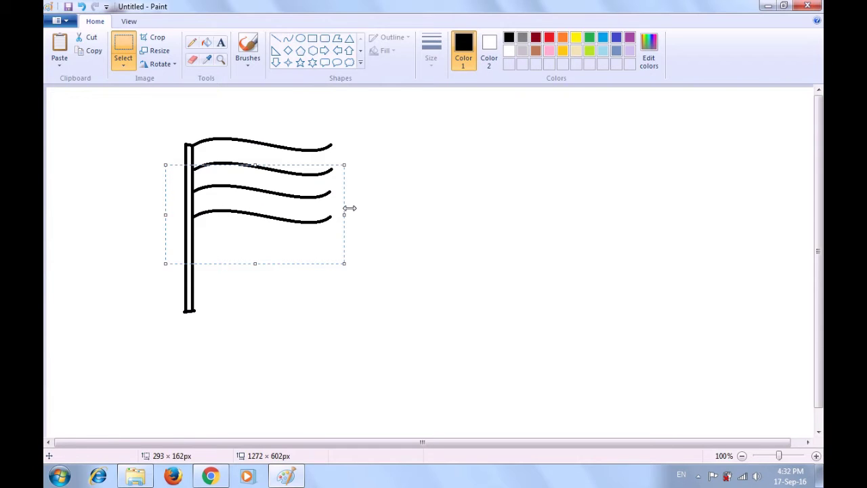
left_click(445, 196)
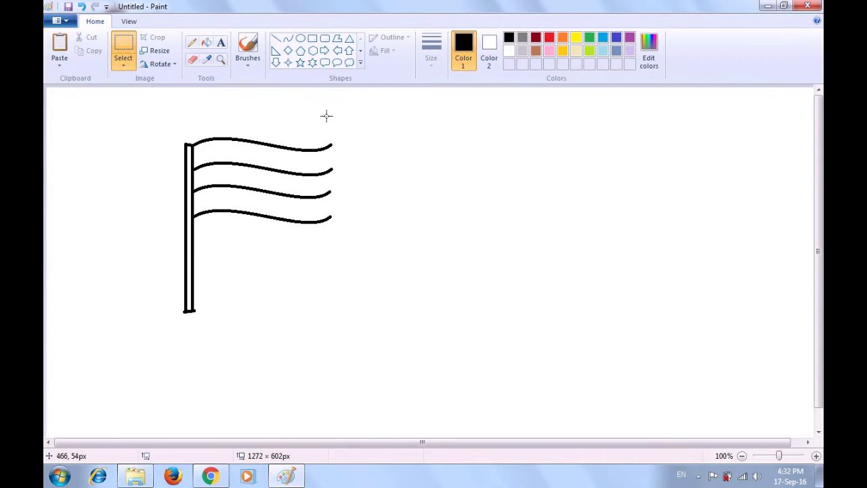
Close the flag's free end with a black straight line about 121 px long joining the top and bottom curves' right ends
left_click(276, 43)
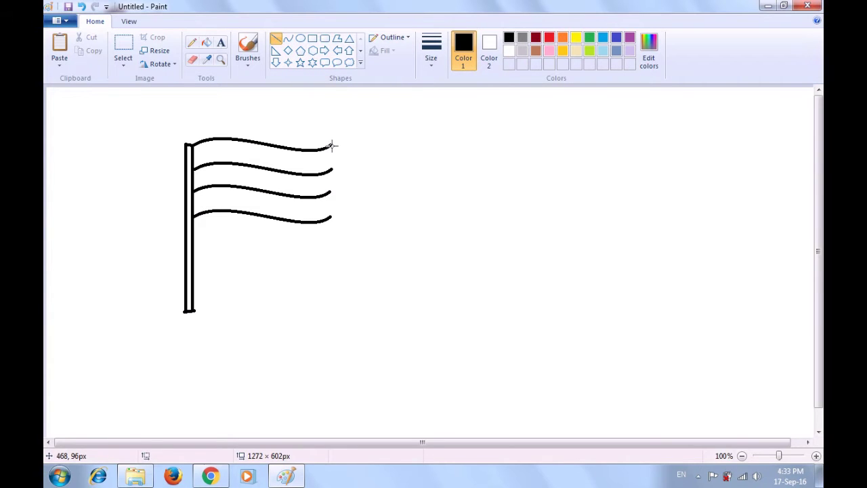
left_click_drag(331, 144, 329, 217)
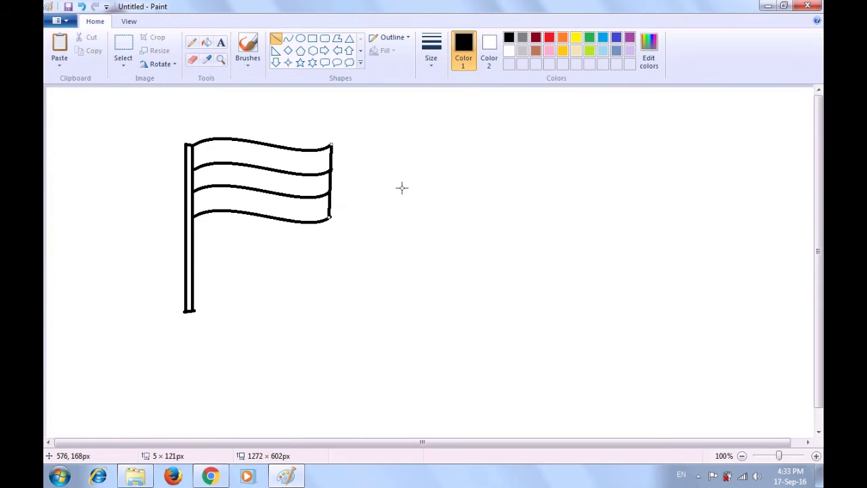
left_click(436, 179)
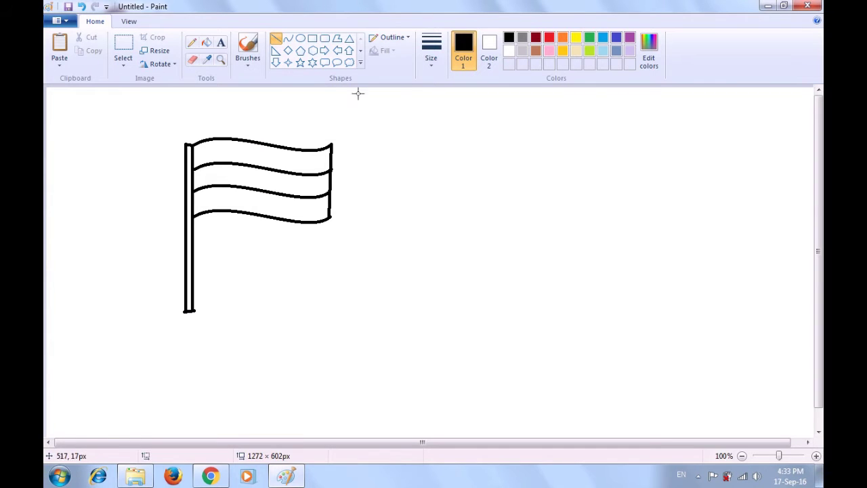
Draw a circle of about 39 × 42 px at the centre of the flag's middle stripe with a 1px outline
left_click(301, 40)
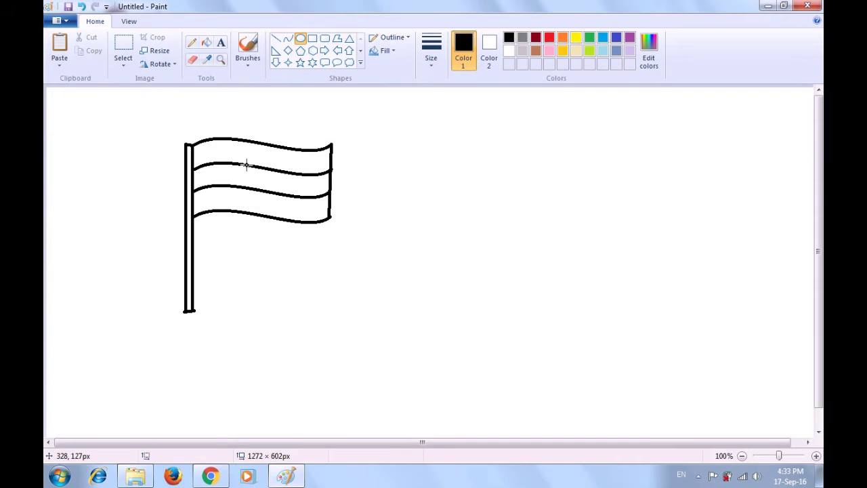
left_click_drag(246, 163, 270, 191)
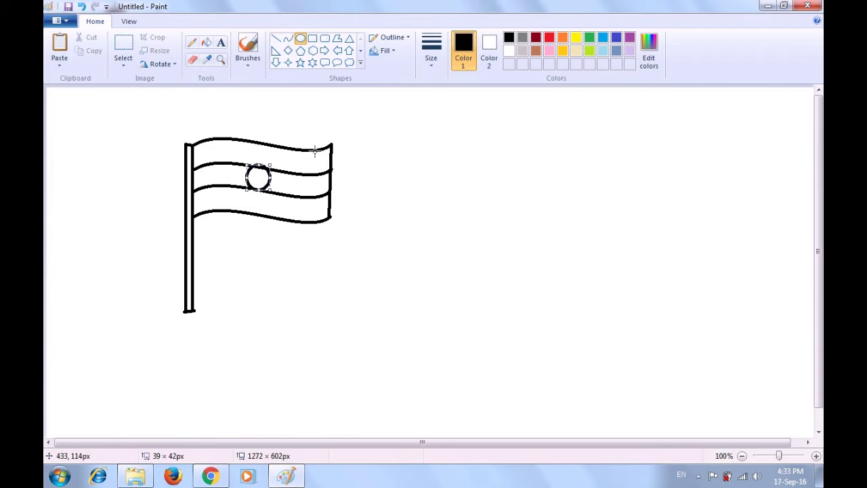
left_click(425, 68)
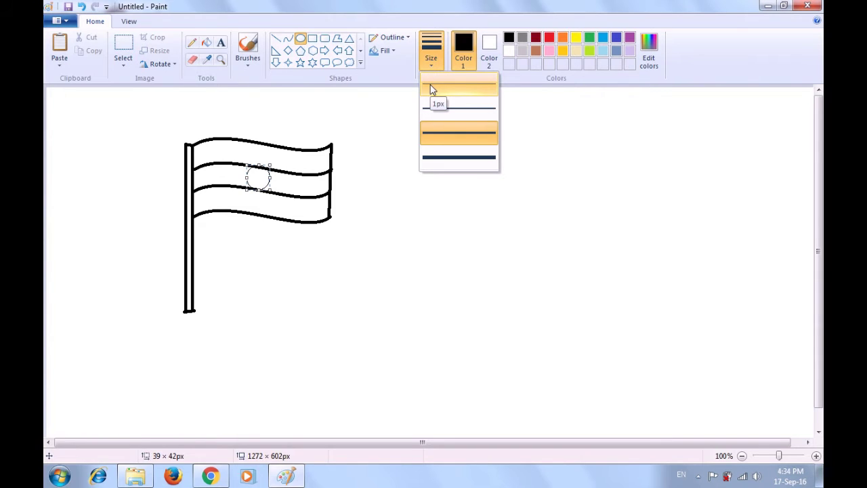
left_click(433, 89)
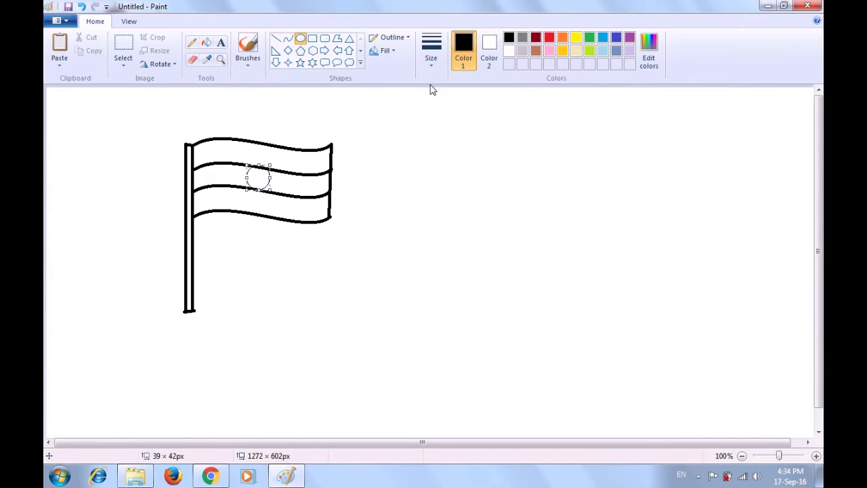
left_click(427, 122)
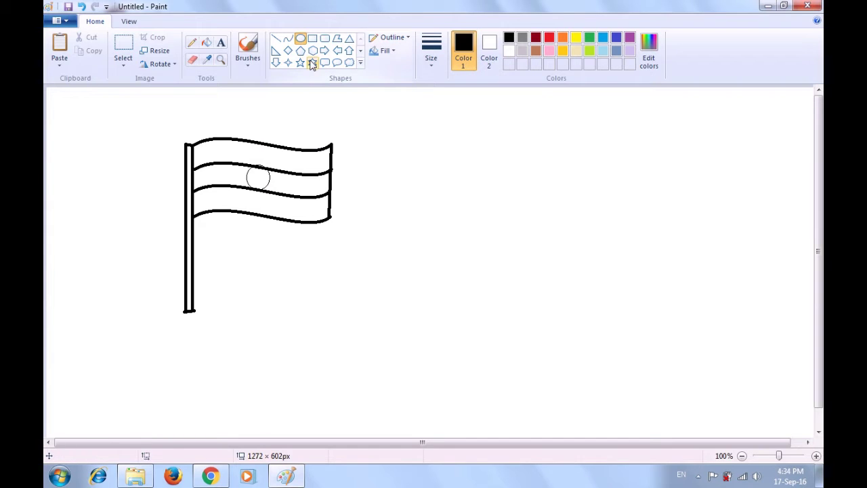
Draw four thin spoke lines across the circle: one vertical, one horizontal and two diagonals
left_click(280, 40)
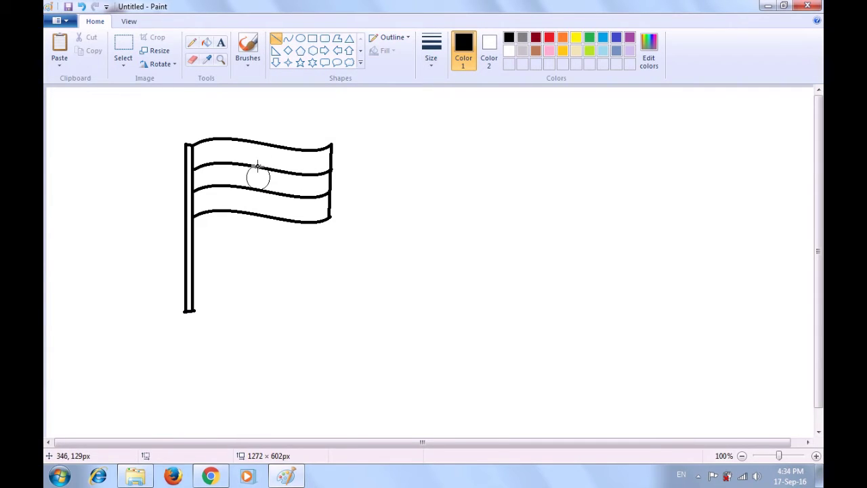
left_click_drag(257, 165, 256, 190)
left_click(278, 133)
left_click_drag(245, 178, 266, 178)
left_click(305, 106)
left_click_drag(253, 159, 266, 185)
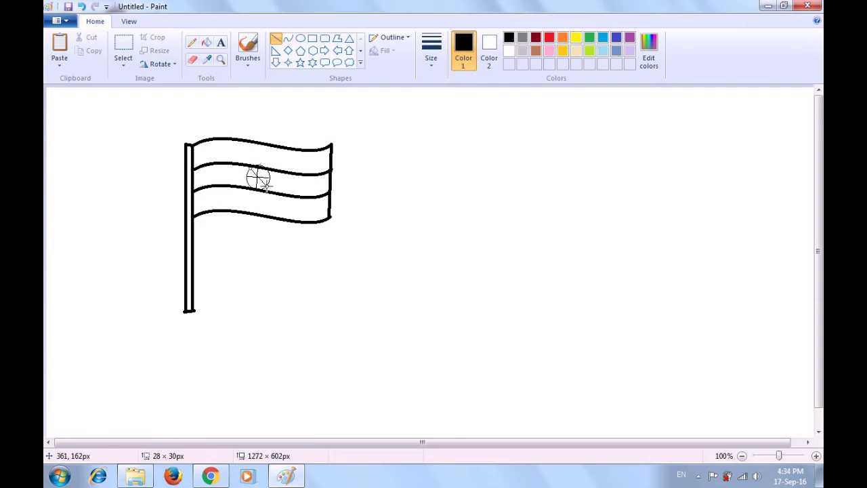
left_click(305, 116)
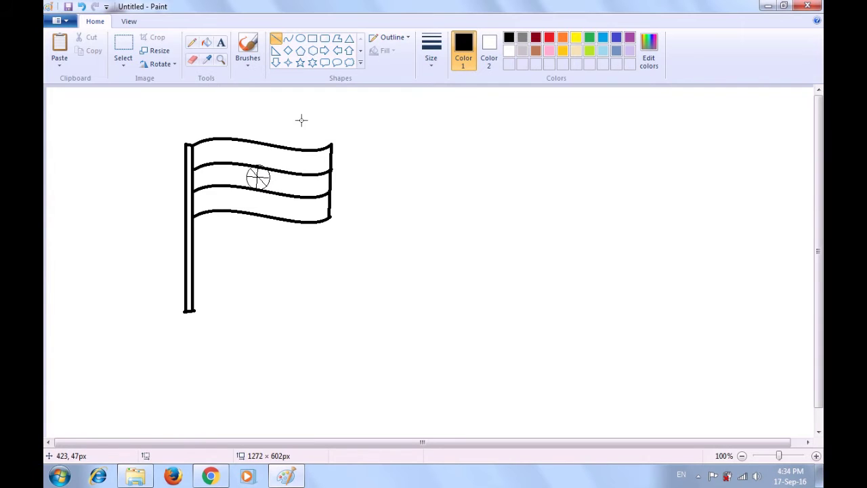
left_click_drag(266, 167, 246, 182)
left_click(288, 120)
left_click_drag(248, 170, 269, 181)
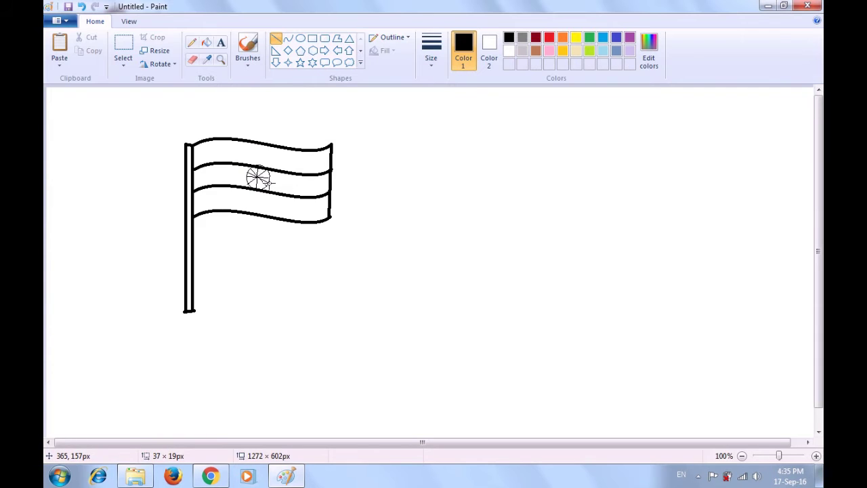
key("ctrl+z")
key("ctrl+z")
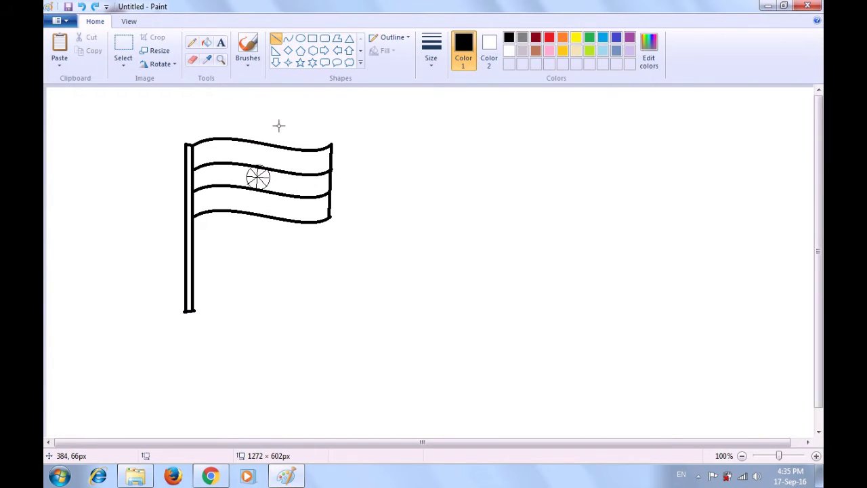
Fill the flag's top stripe with orange
left_click(206, 46)
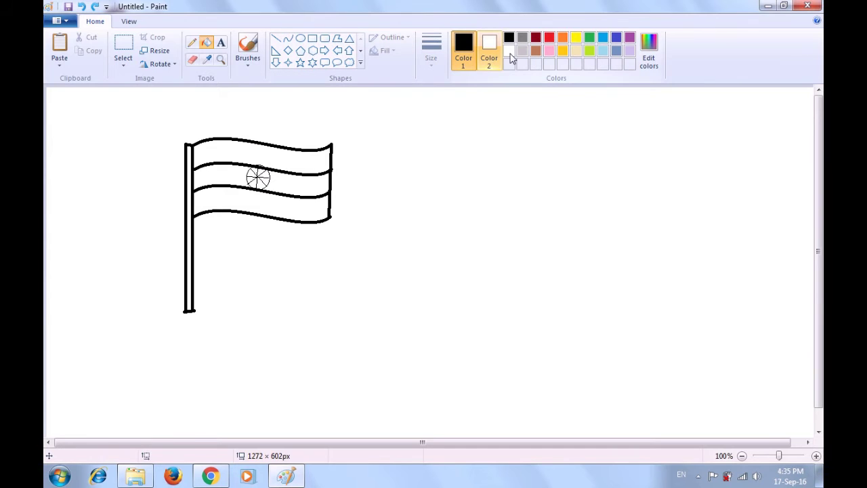
left_click(562, 42)
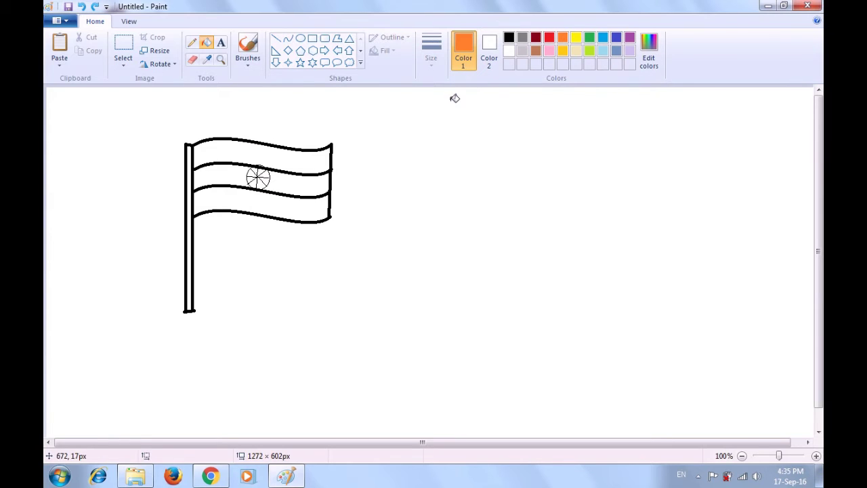
left_click(317, 158)
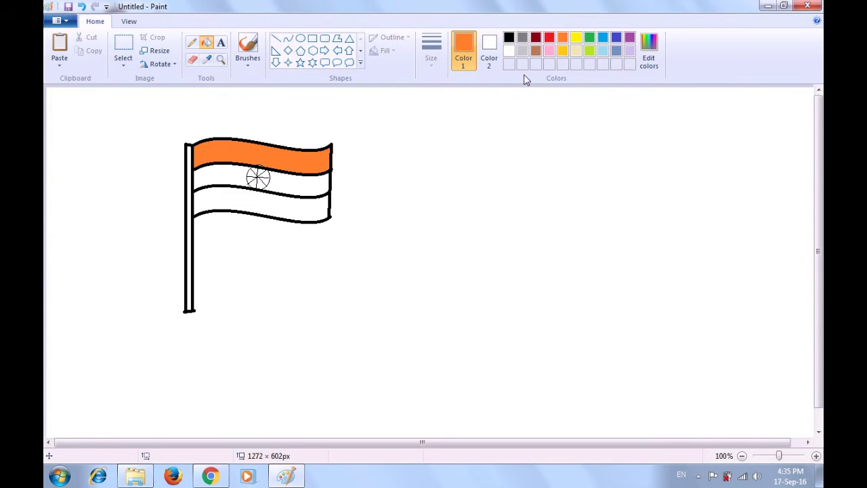
Fill the flag's bottom stripe with green and the pole with dark red
left_click(589, 41)
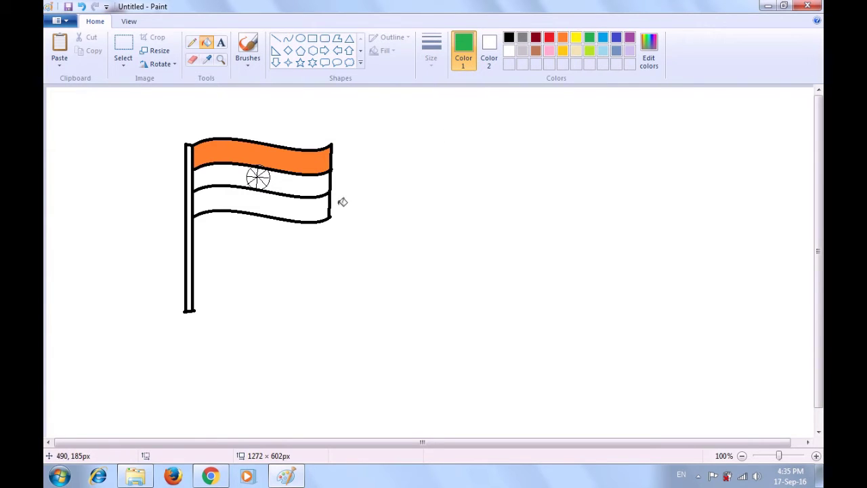
left_click(319, 213)
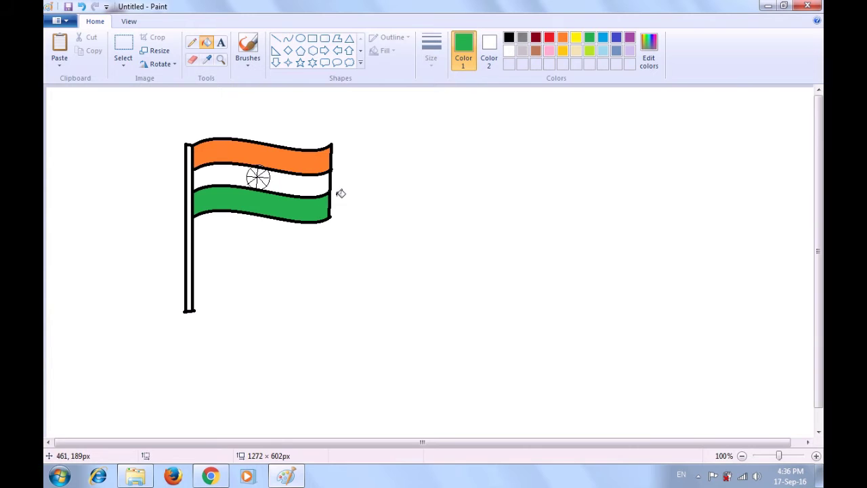
left_click(537, 40)
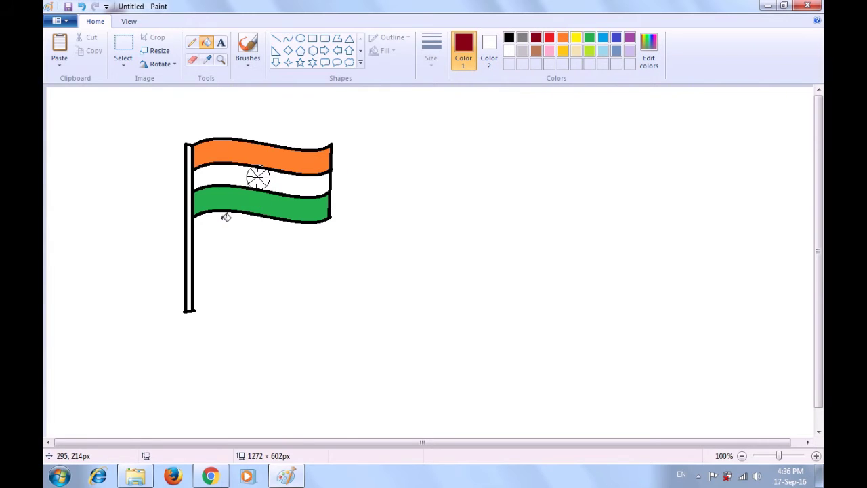
left_click(190, 239)
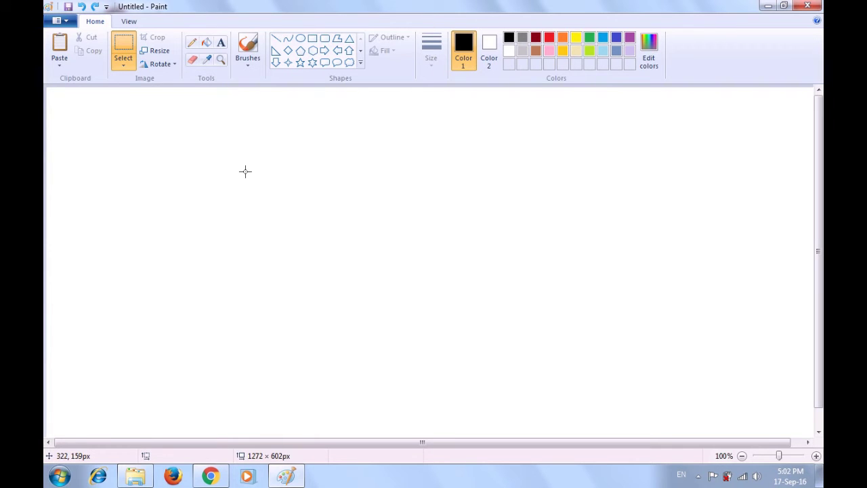
Draw a short black line slanting up to the right on the blank canvas and add a small perpendicular line at its lower end
left_click(278, 41)
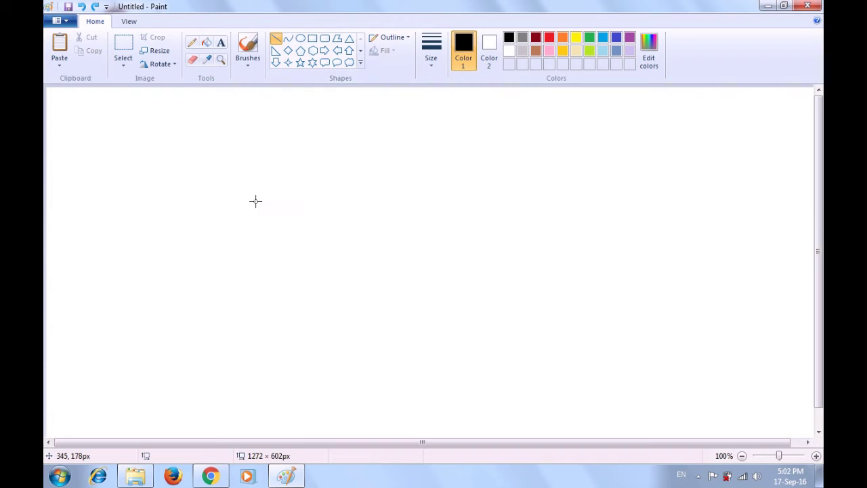
left_click_drag(246, 273, 266, 255)
left_click(286, 237)
left_click_drag(244, 271, 251, 278)
left_click(307, 244)
Draw a line of about 31 × 26 px from the small end line, parallel to the slanted line, replacing a misangled attempt
left_click_drag(251, 278, 267, 270)
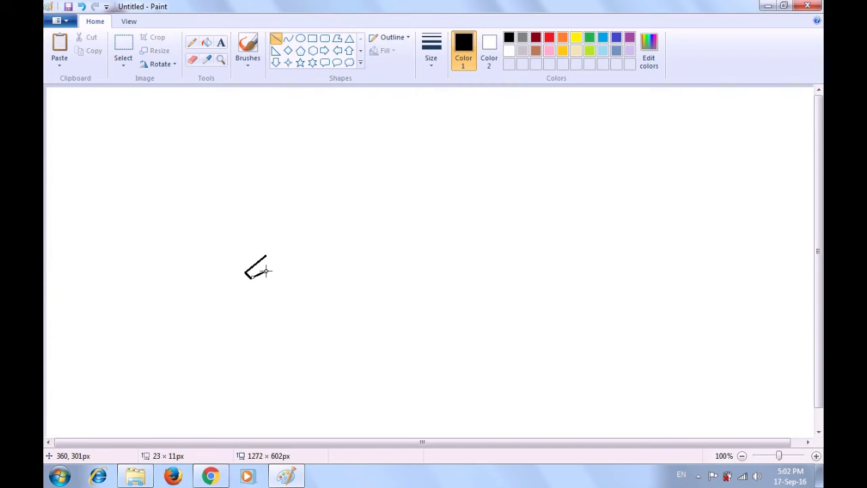
key("ctrl+z")
left_click_drag(252, 276, 271, 263)
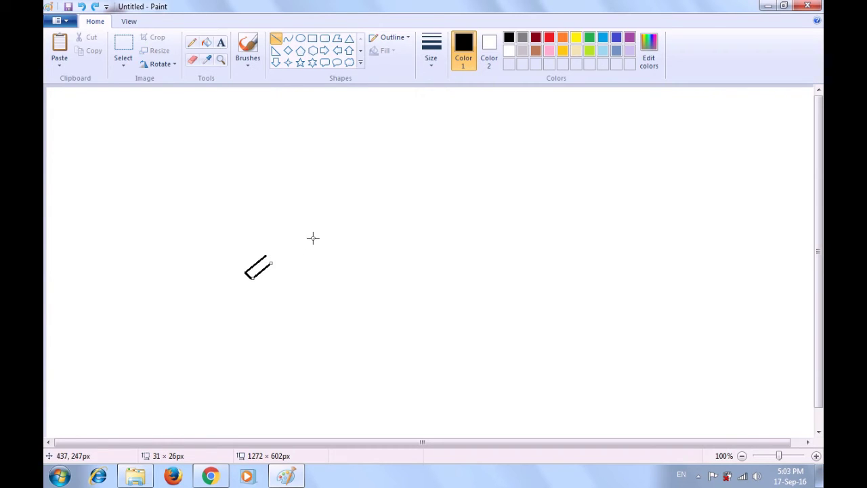
Draw a curve about 106 × 137 px from the stem's upper line up to the leaf tip, bowed outward to the upper left
left_click(312, 237)
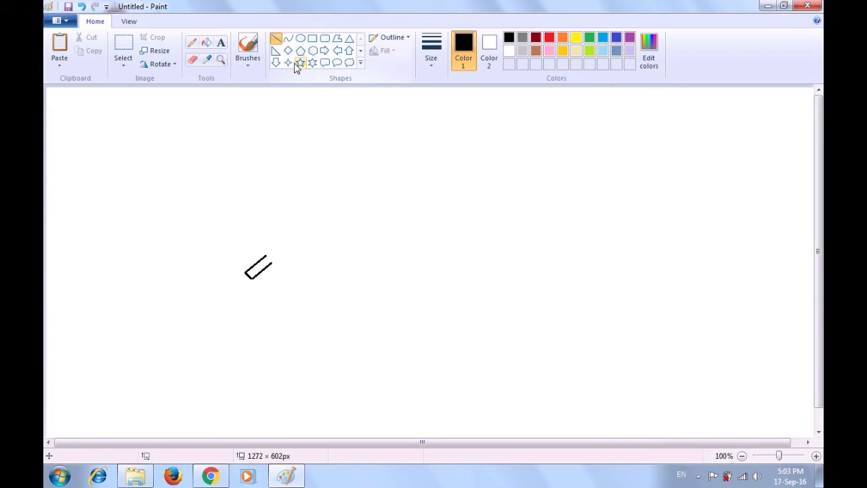
left_click(288, 39)
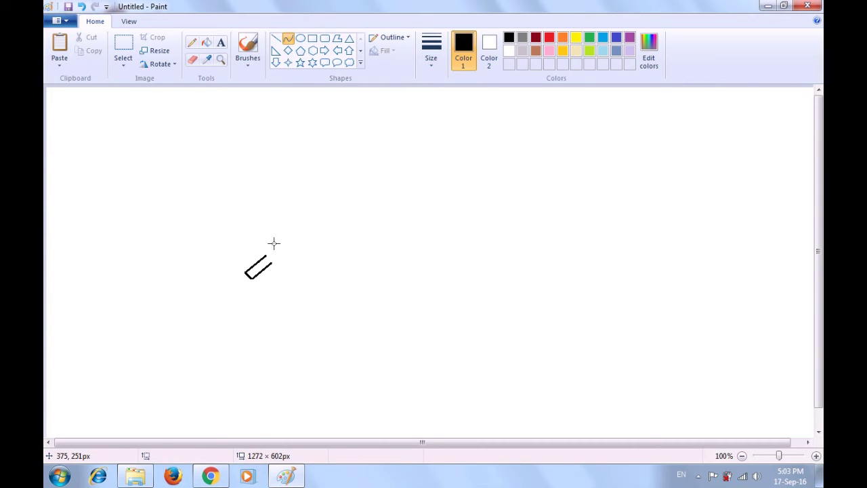
mouse_move(266, 256)
left_mouse_down()
mouse_move(294, 170)
mouse_move(326, 173)
left_mouse_up()
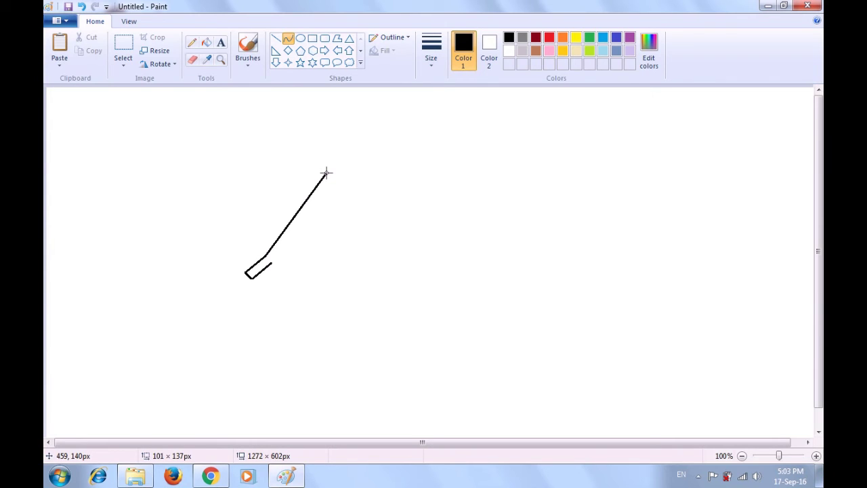
left_click_drag(297, 215, 262, 196)
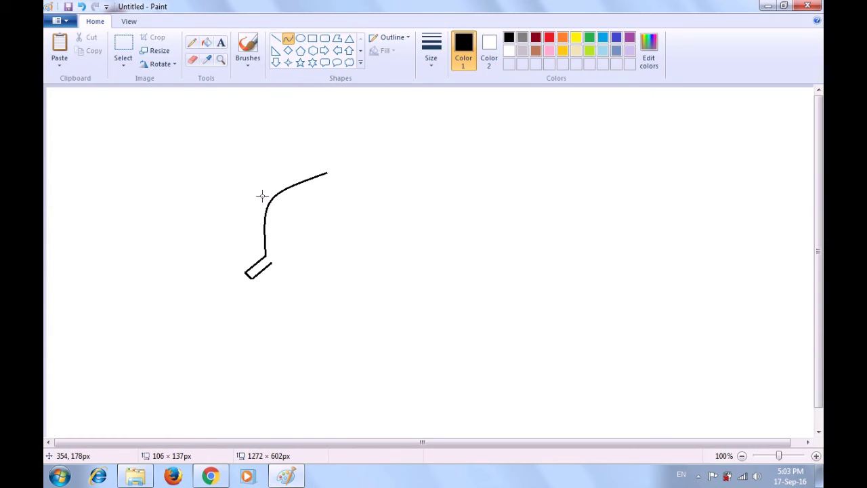
left_click_drag(262, 196, 262, 196)
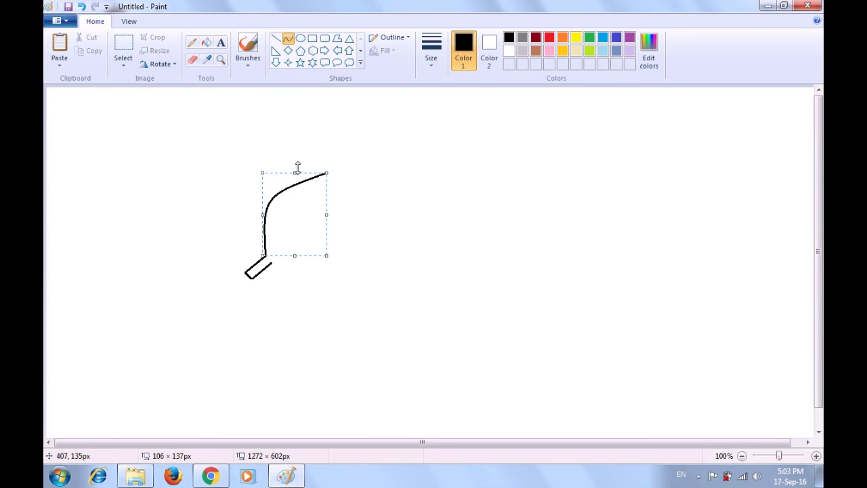
left_click(341, 144)
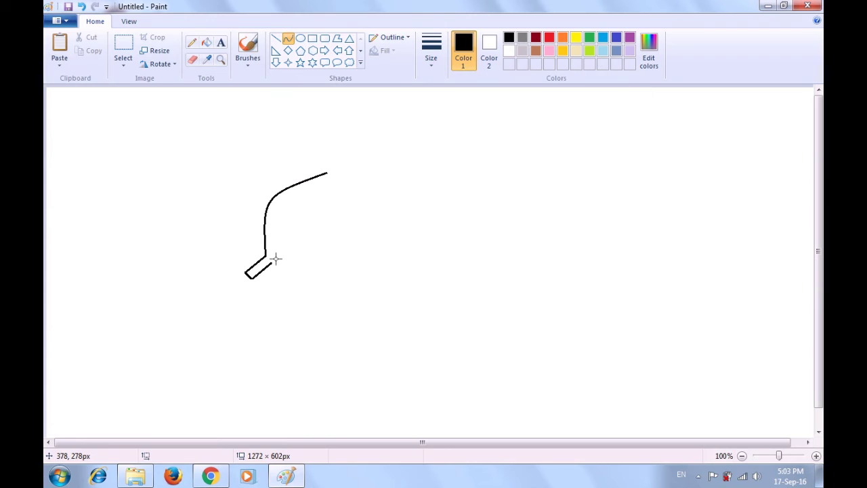
Draw a curve about 97 × 147 px from the stem's lower line to the leaf tip, bowed outward to the lower right
left_click_drag(271, 263, 325, 174)
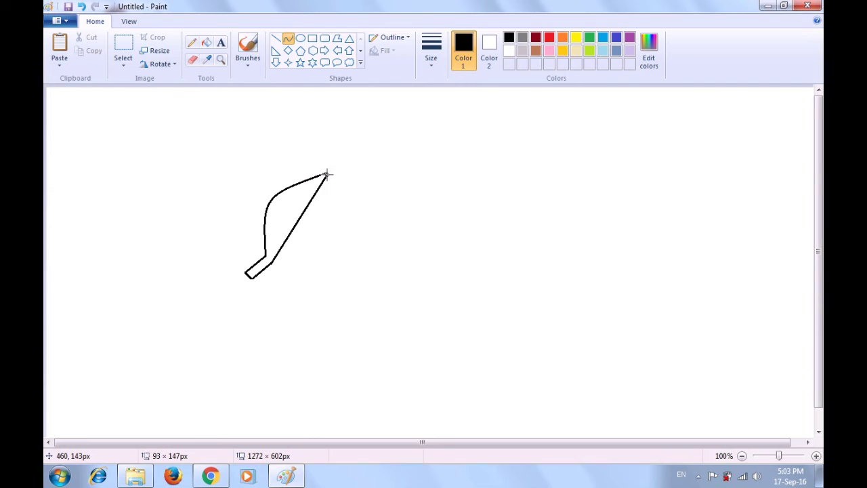
left_click_drag(326, 174, 326, 175)
left_click_drag(293, 227, 329, 239)
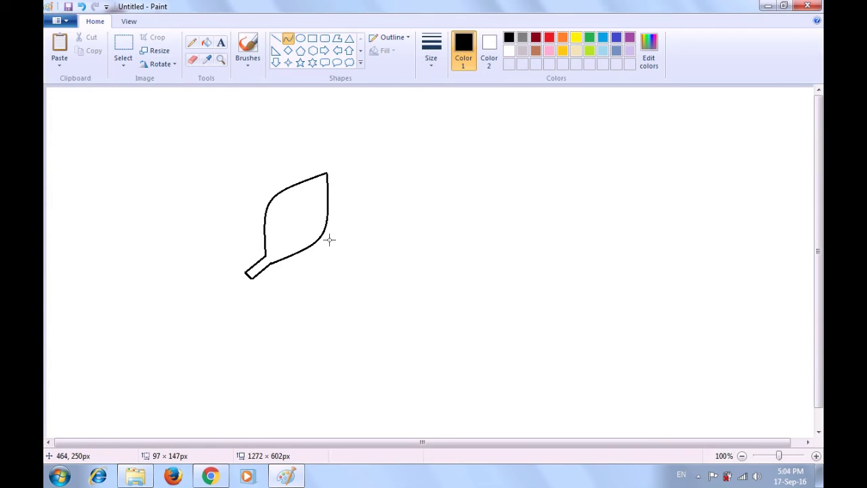
left_click_drag(329, 239, 330, 239)
left_click(372, 228)
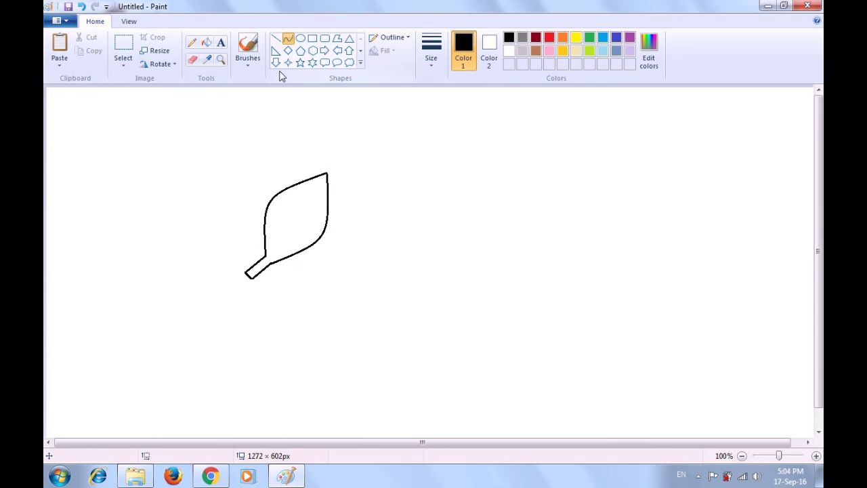
Draw a straight midrib line inside the leaf from just above the stem to just below the tip
left_click(276, 39)
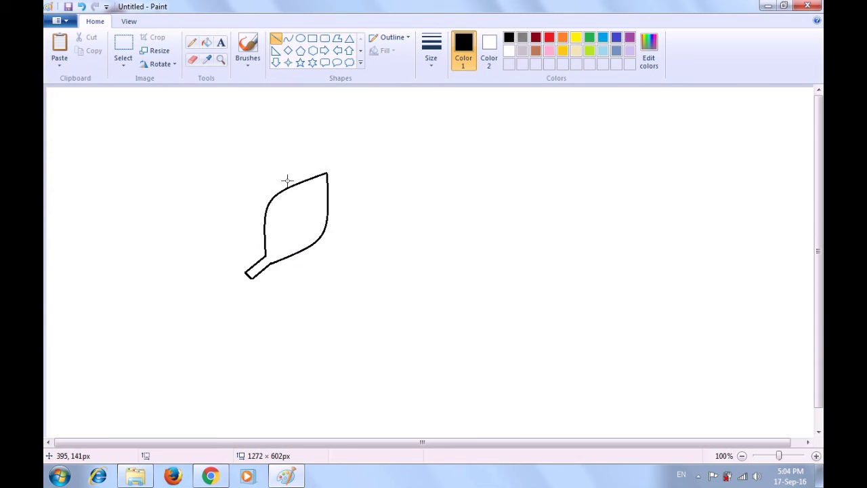
left_click_drag(269, 254, 317, 186)
left_click(373, 166)
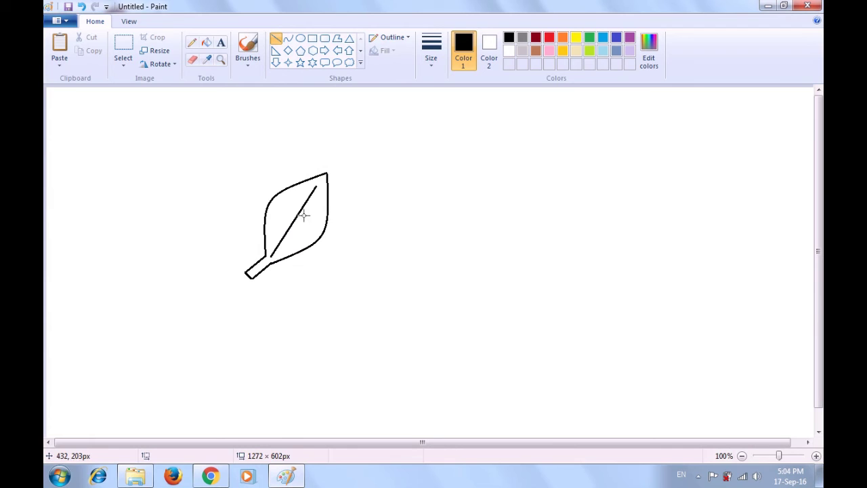
Draw four short straight veins branching off the midrib, alternating between its left and right sides from base to tip
left_click_drag(282, 231, 282, 207)
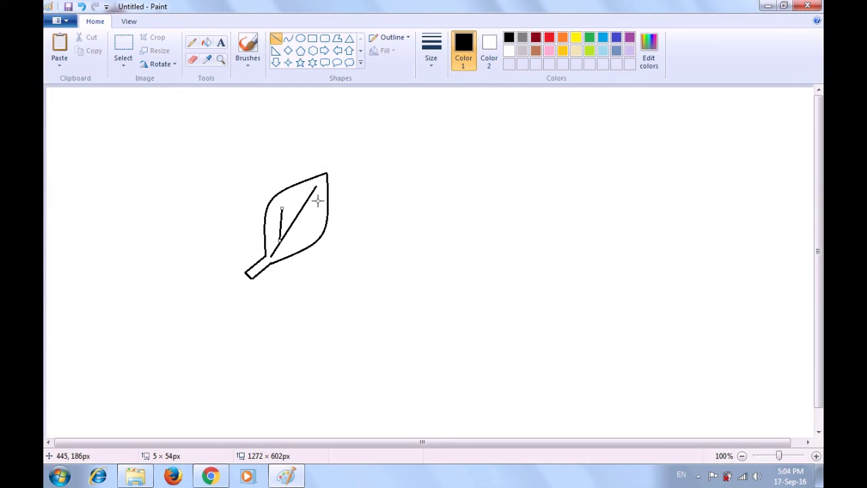
left_click(366, 181)
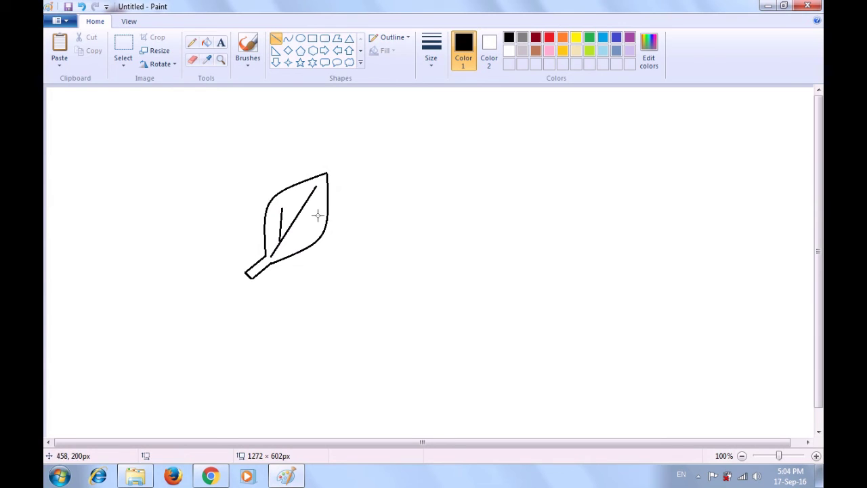
left_click_drag(293, 229, 313, 215)
left_click_drag(315, 215, 315, 217)
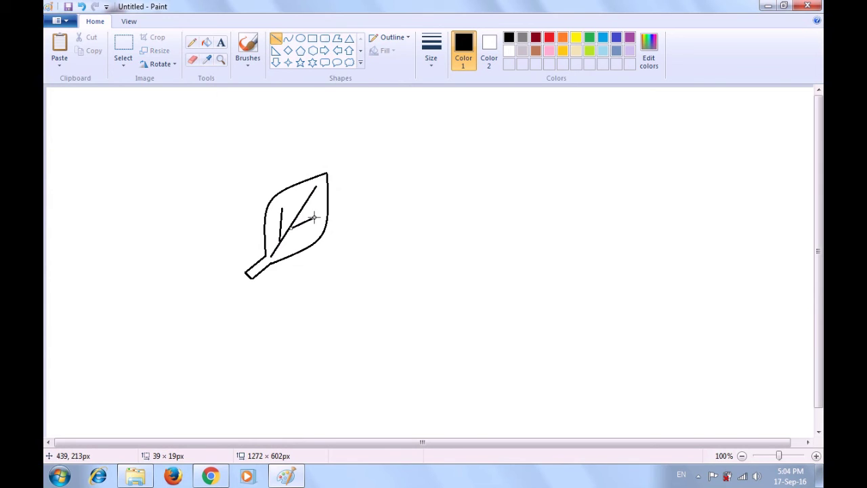
left_click(368, 176)
left_click_drag(300, 210, 306, 187)
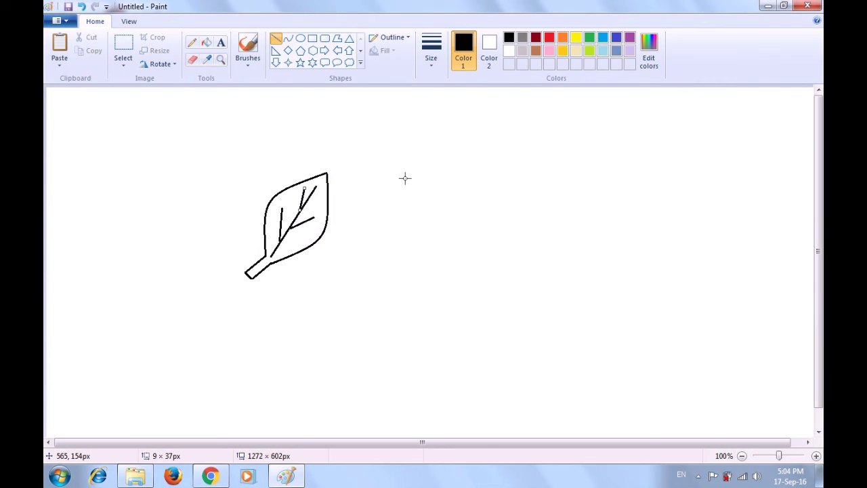
left_click(428, 172)
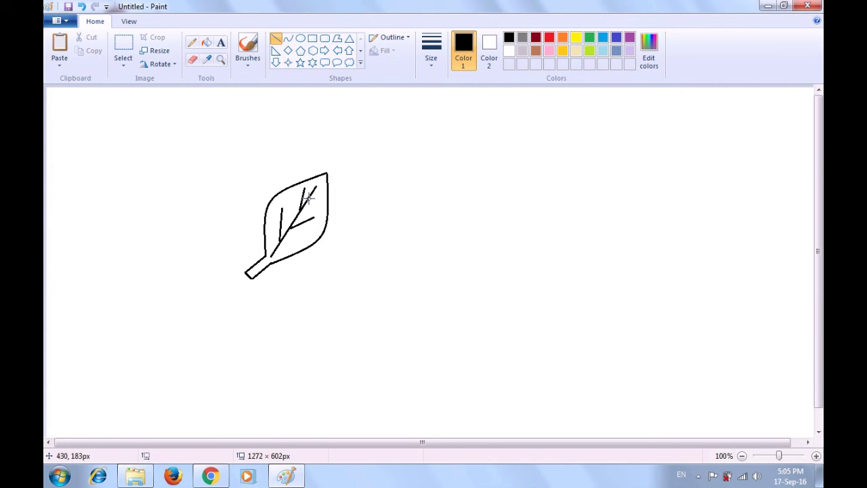
left_click_drag(308, 196, 323, 191)
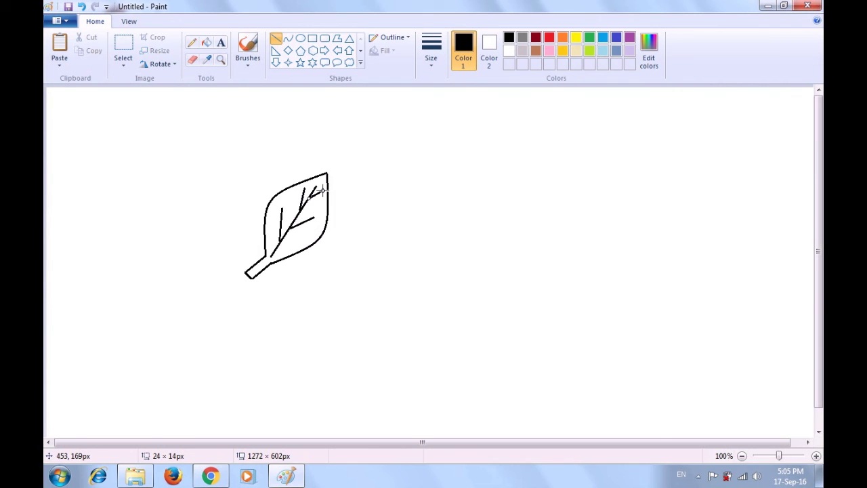
left_click(414, 159)
Fill the leaf and its stem with green
left_click(208, 46)
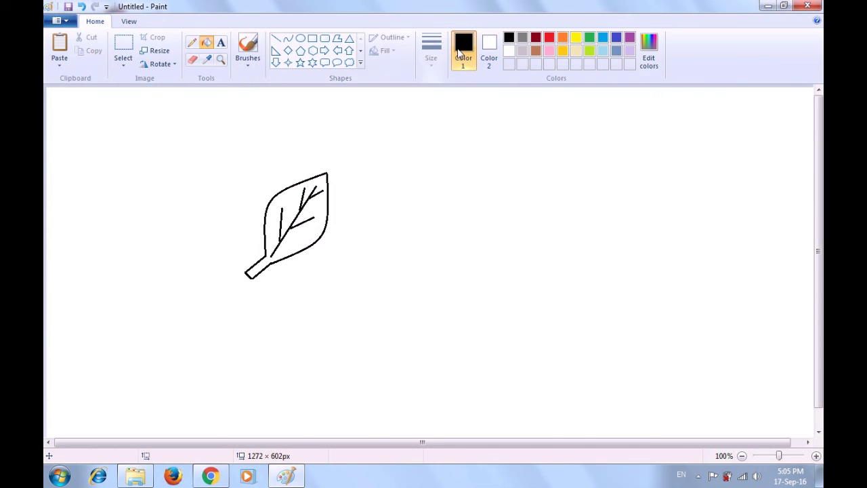
left_click(589, 39)
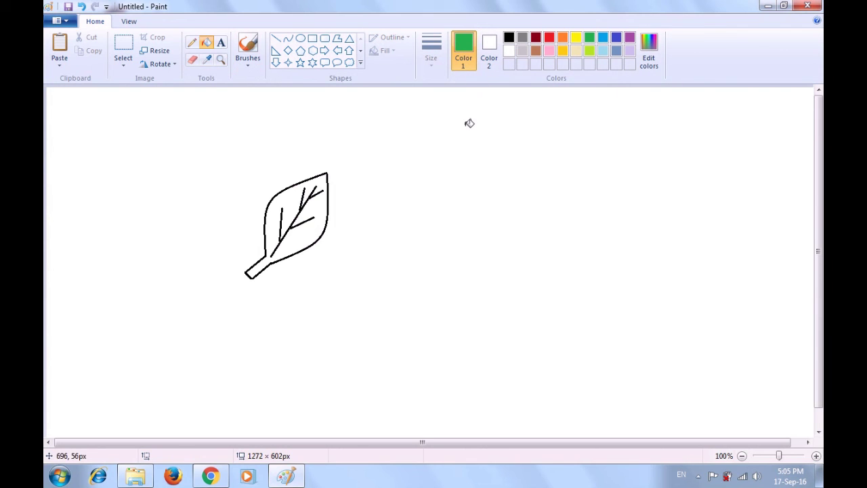
left_click(319, 208)
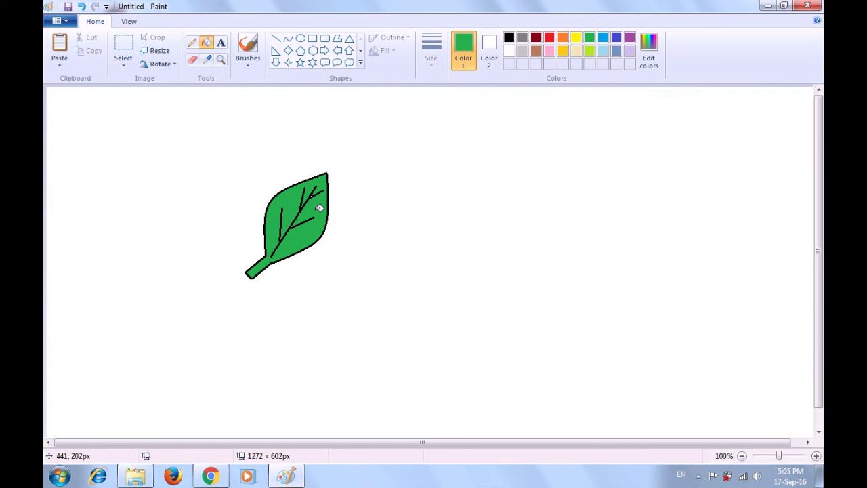